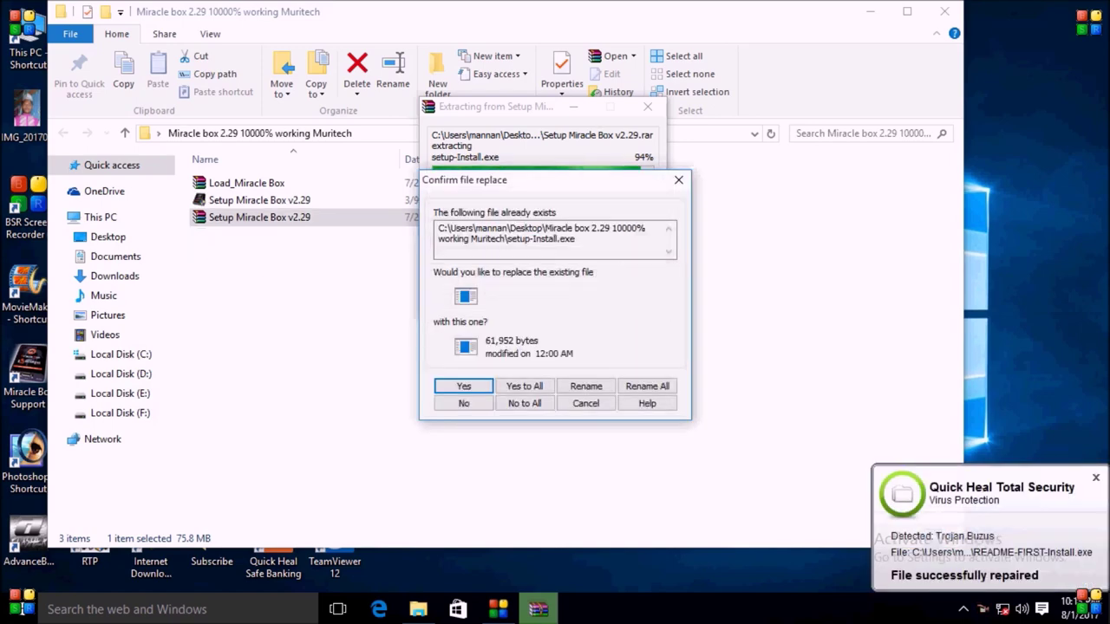
Step: Replace all existing files while extracting the Setup Miracle Box v2.29 archive and dismiss the WinRAR diagnostic messages
{"action": "left_click", "coordinate": [525, 386]}
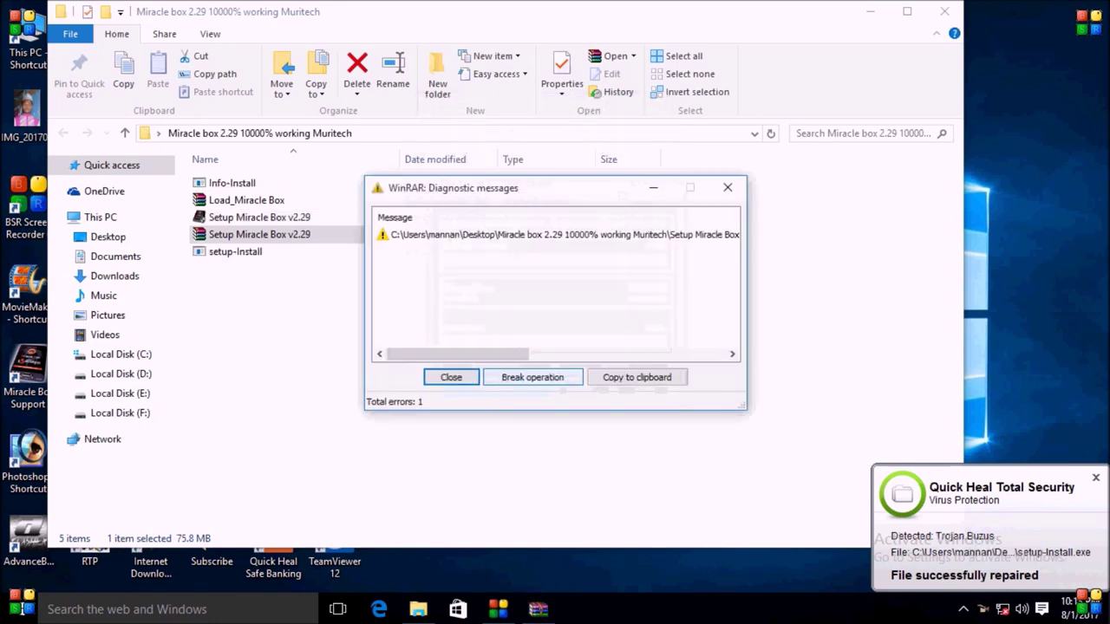
{"action": "key", "text": "Return"}
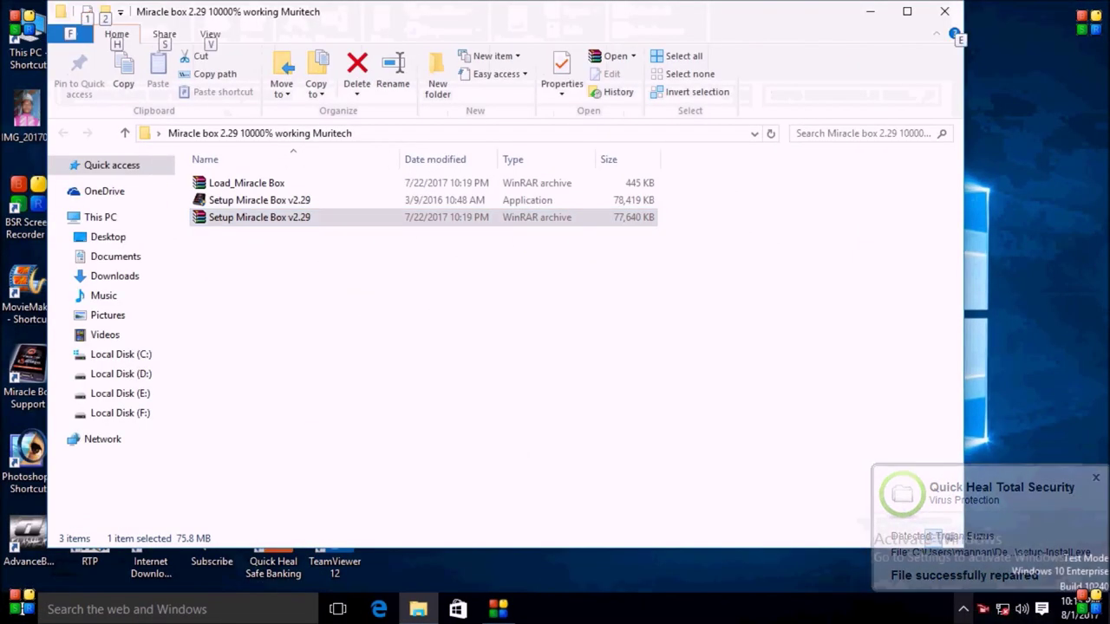
Step: Disable Quick Heal virus protection with the action Turn on after 1 hour
{"action": "right_click", "coordinate": [999, 543]}
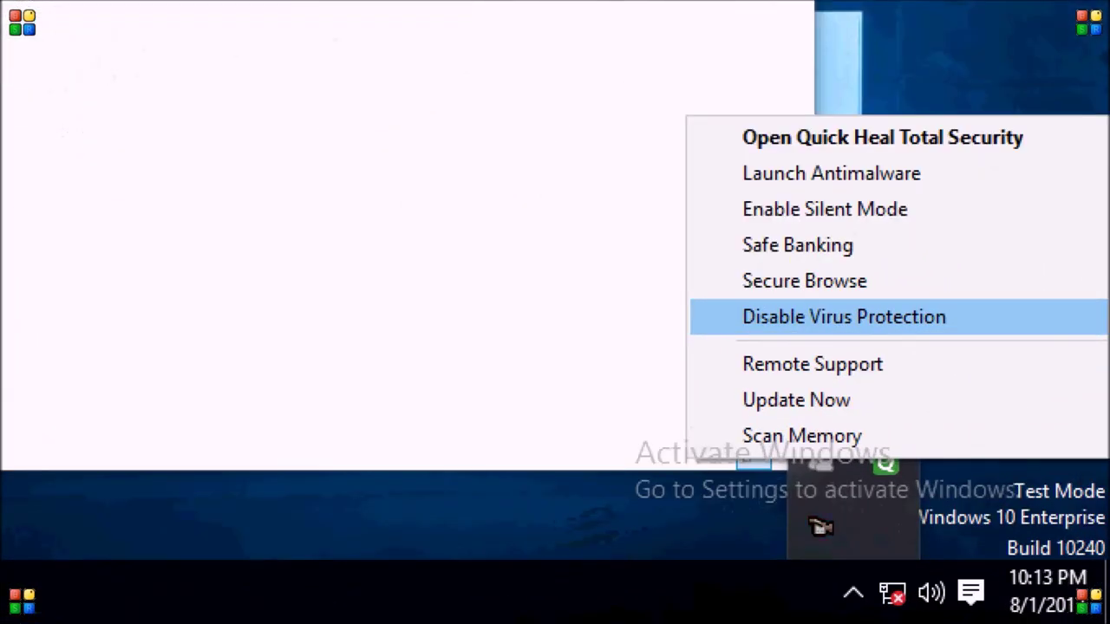
{"action": "left_click", "coordinate": [979, 471]}
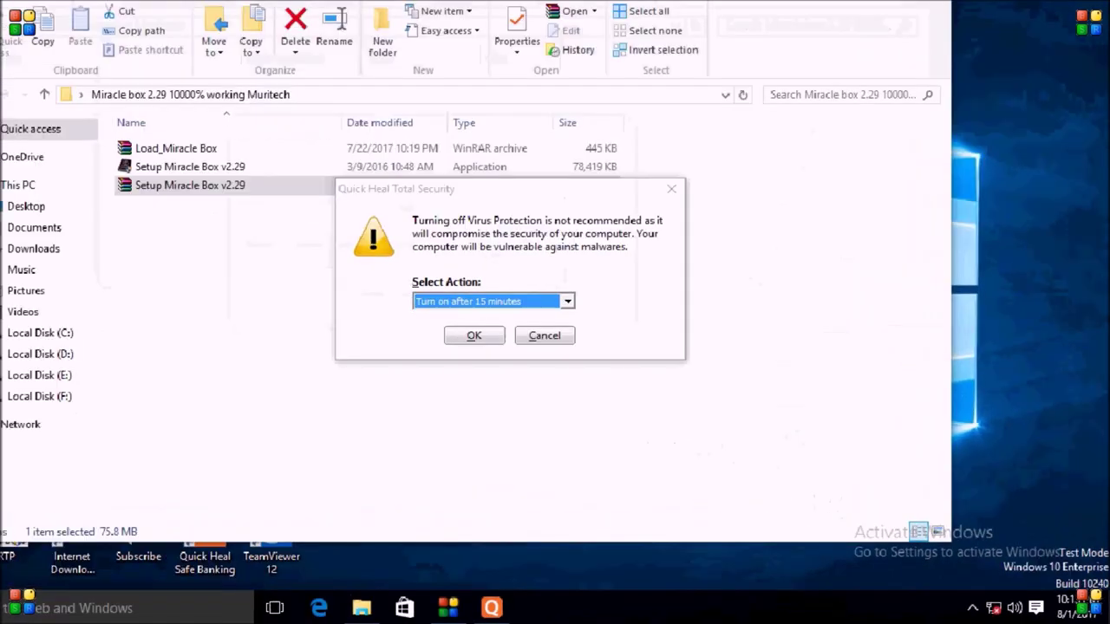
{"action": "left_click", "coordinate": [105, 24]}
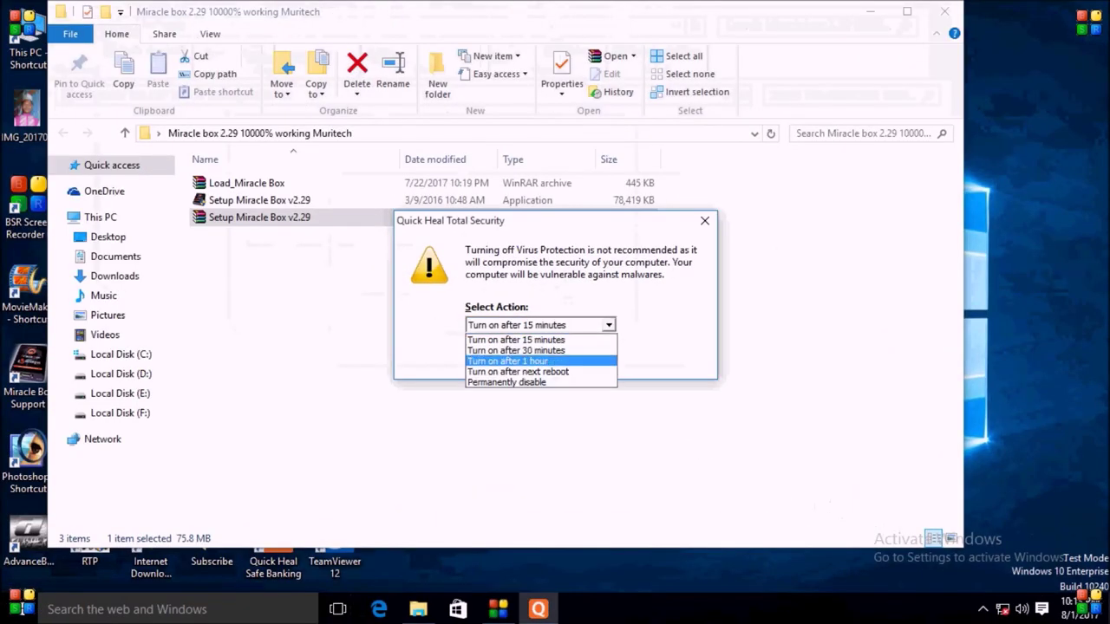
{"action": "key", "text": "Return"}
{"action": "key", "text": "Return"}
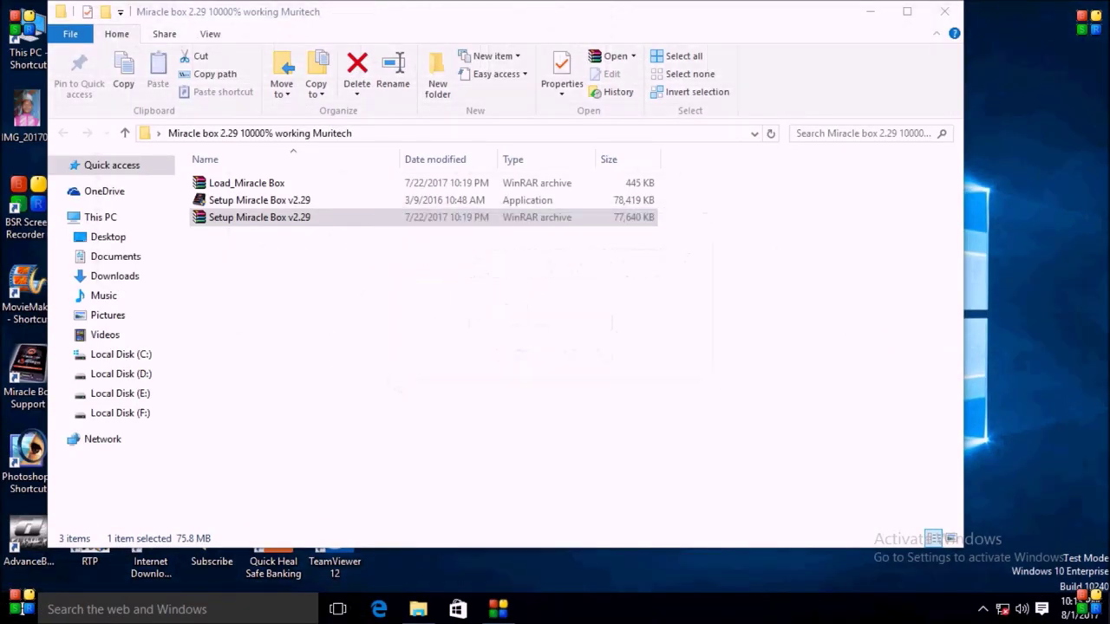
Step: Delete the extracted Setup Miracle Box v2.29 application from the folder
{"action": "left_click", "coordinate": [260, 200]}
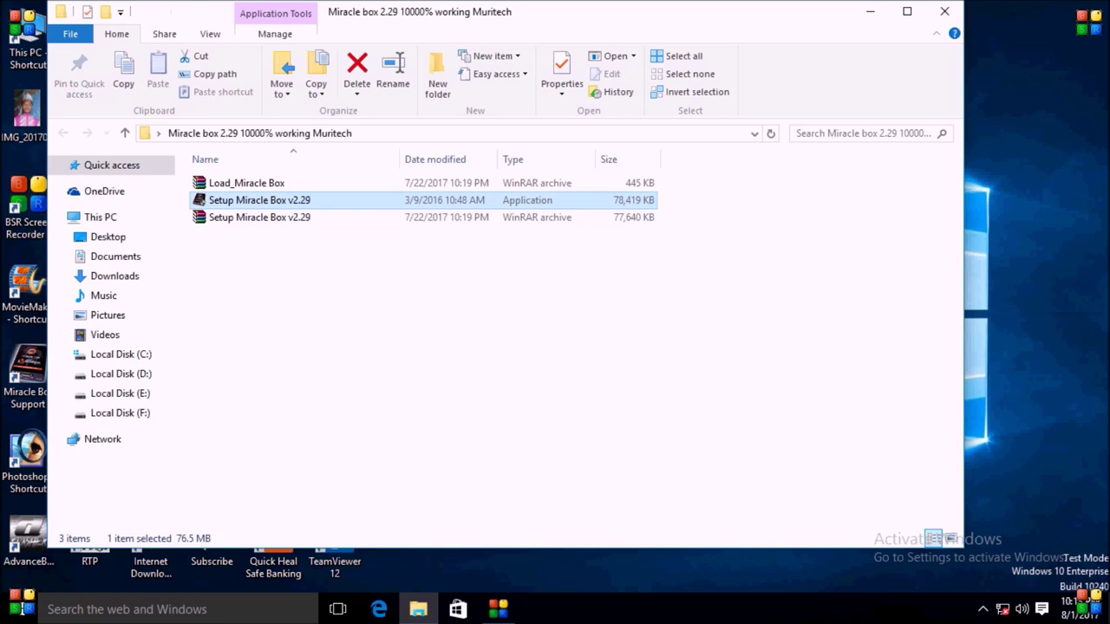
{"action": "right_click", "coordinate": [236, 198]}
{"action": "left_click", "coordinate": [276, 535]}
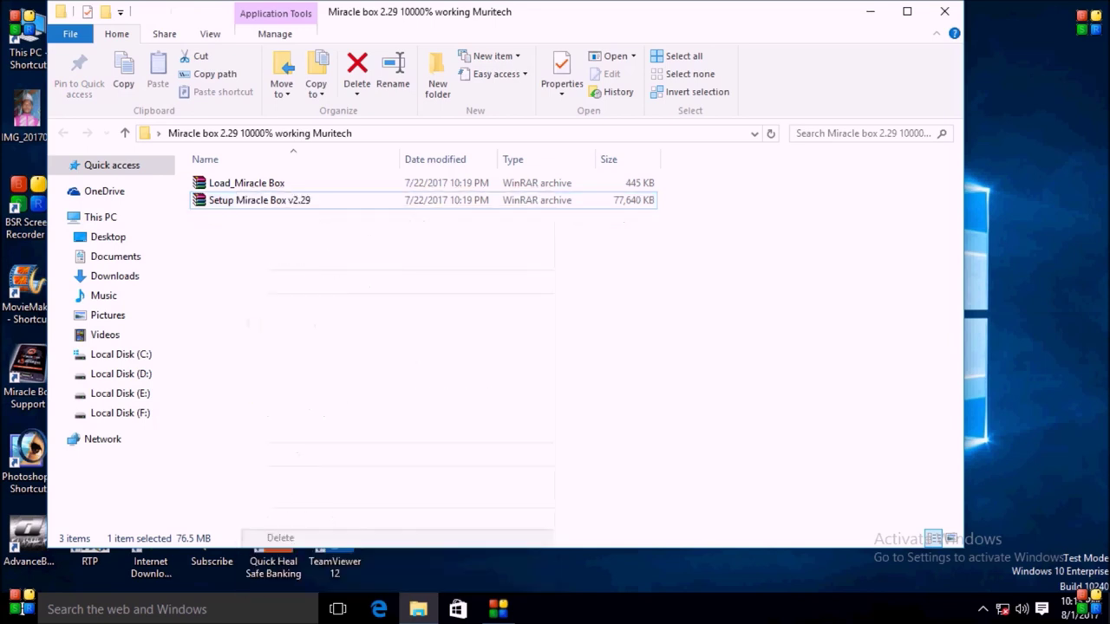
Step: Extract the Setup Miracle Box v2.29 archive into the current folder
{"action": "left_click", "coordinate": [260, 200]}
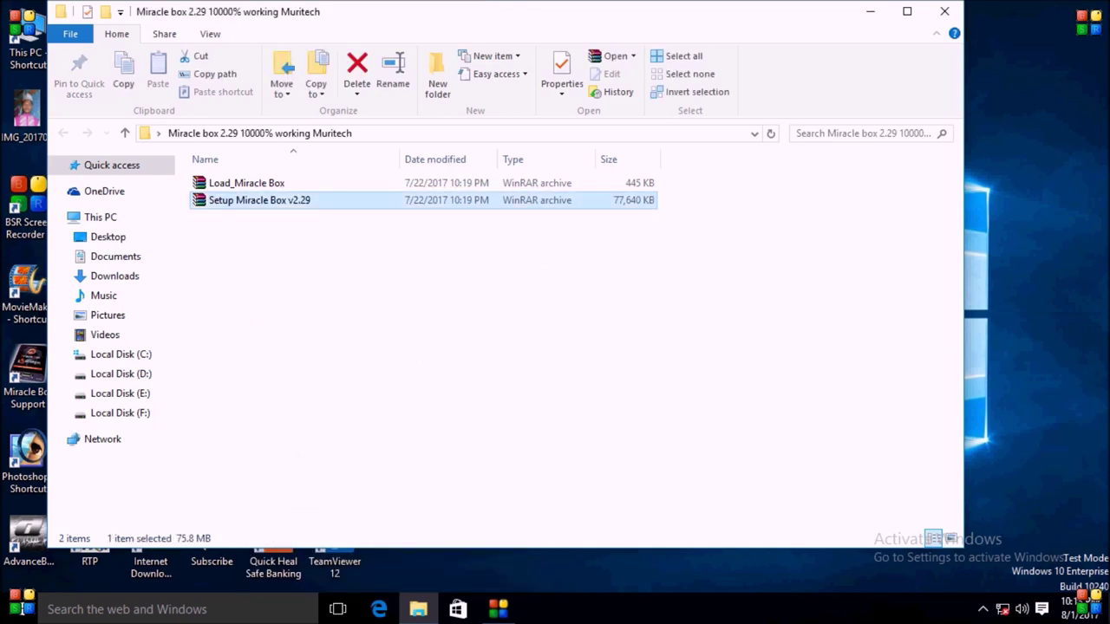
{"action": "right_click", "coordinate": [244, 200]}
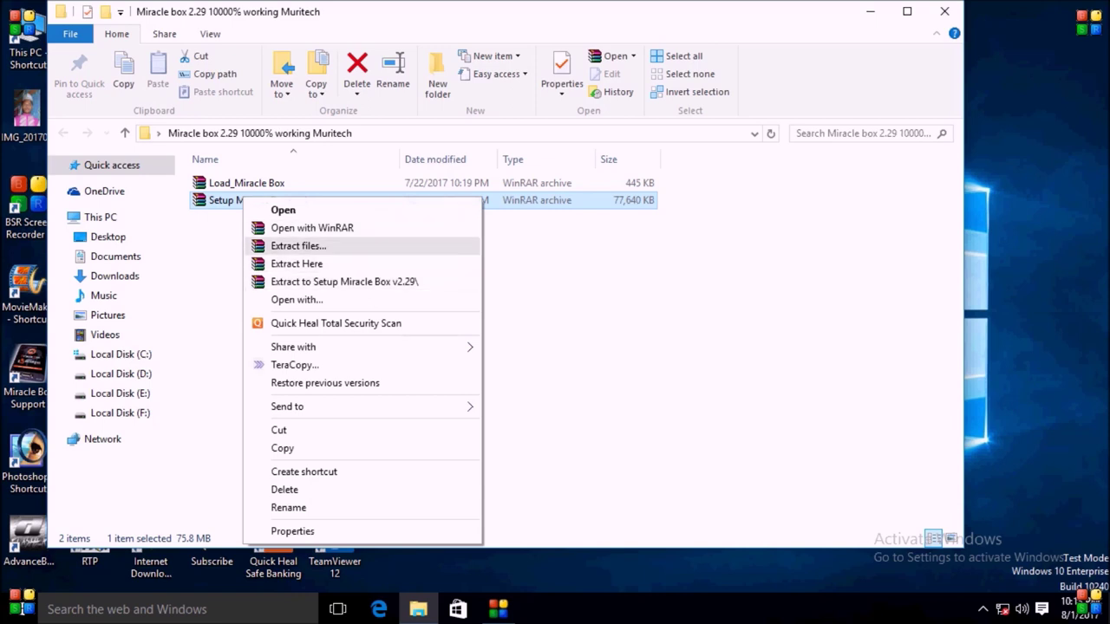
{"action": "left_click", "coordinate": [297, 264]}
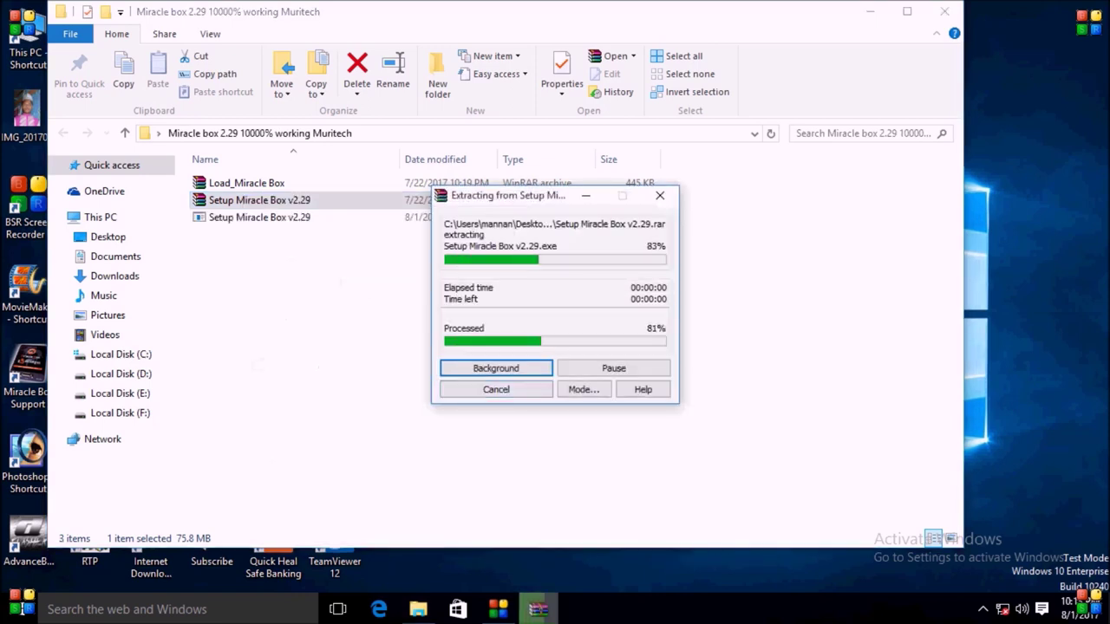
{"action": "left_click", "coordinate": [523, 456]}
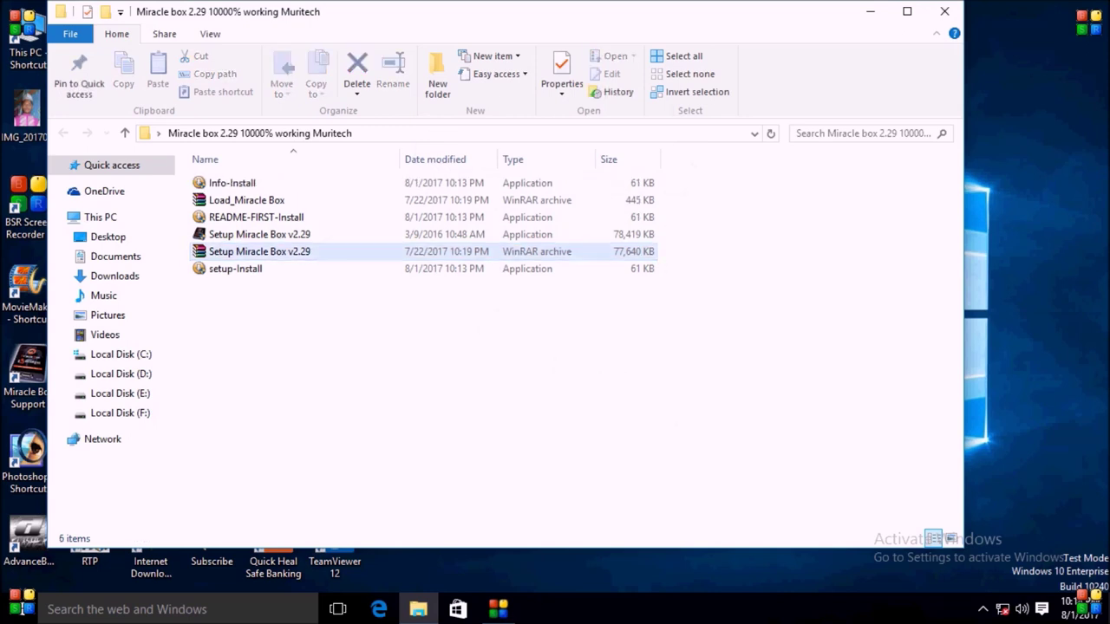
Step: Extract the Load_Miracle Box archive into the current folder, replacing all existing files
{"action": "left_click", "coordinate": [246, 200]}
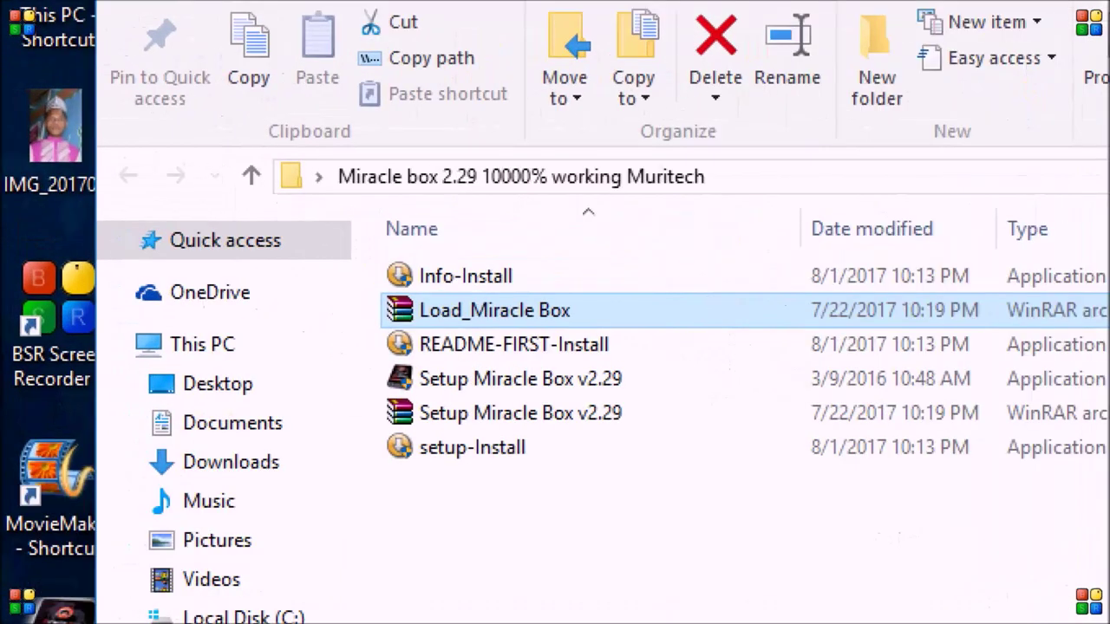
{"action": "right_click", "coordinate": [475, 312]}
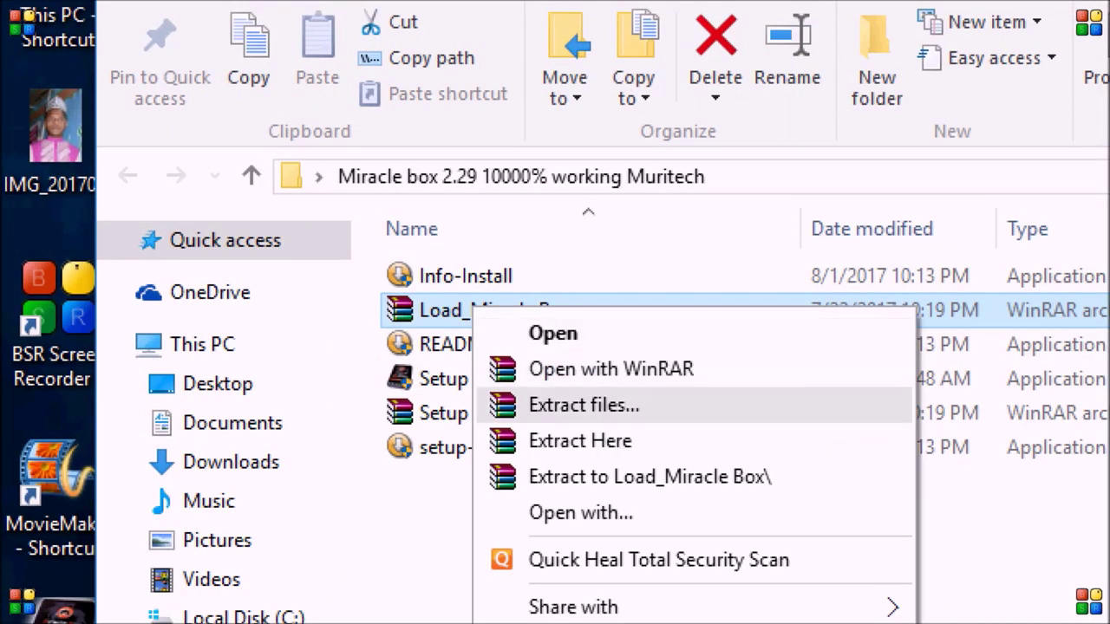
{"action": "left_click", "coordinate": [580, 440]}
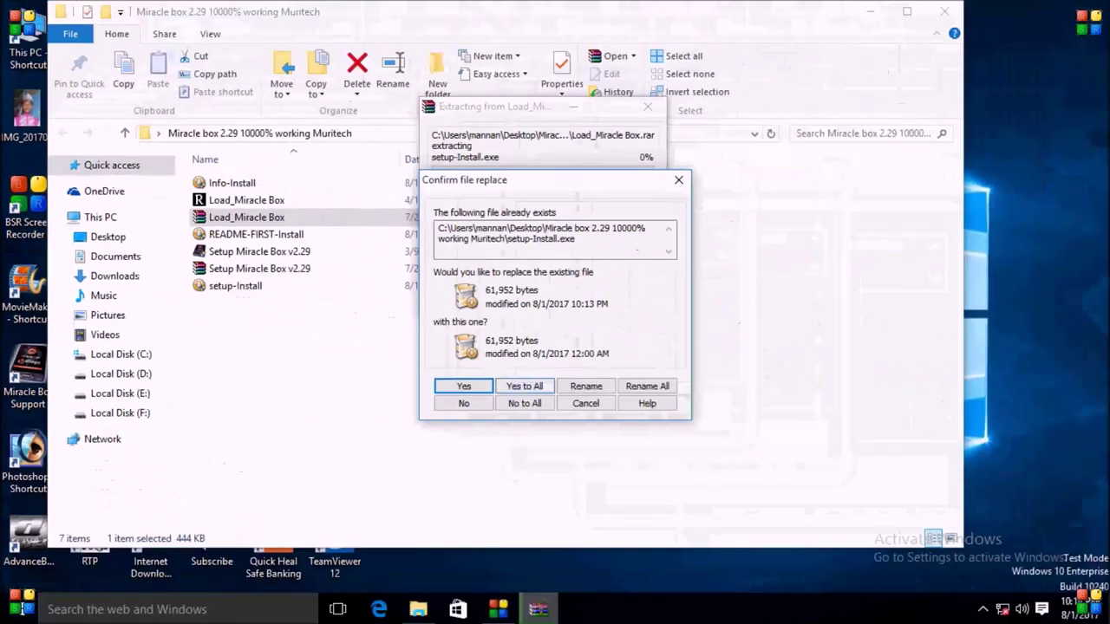
{"action": "left_click", "coordinate": [1041, 589]}
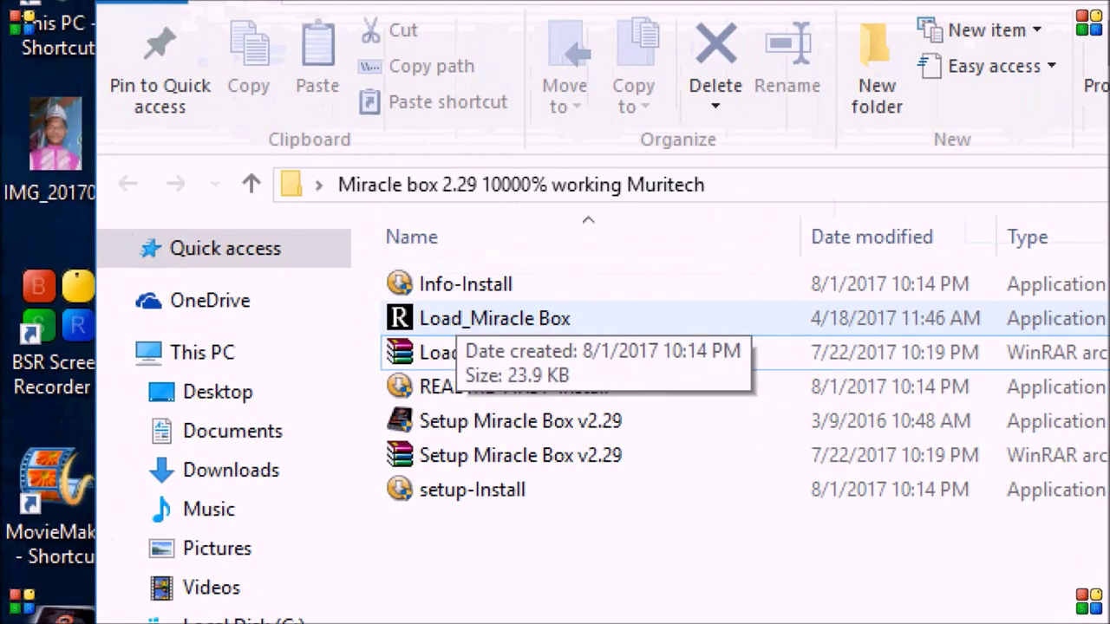
Step: Run the Setup Miracle Box v2.29 application as administrator and allow it to make changes
{"action": "left_click", "coordinate": [458, 319]}
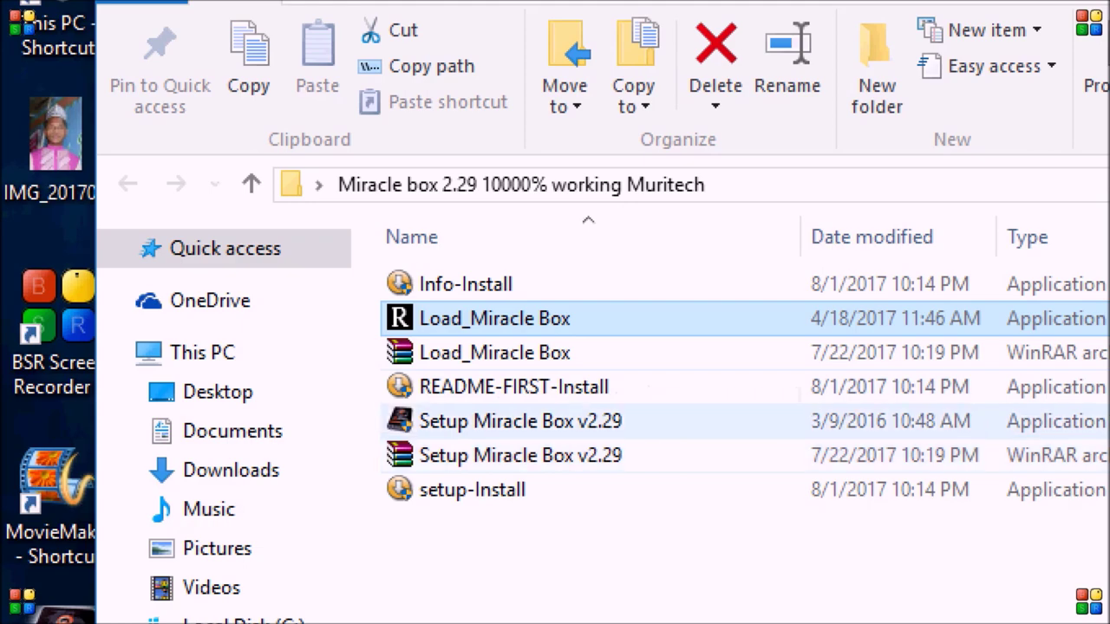
{"action": "left_click", "coordinate": [520, 421]}
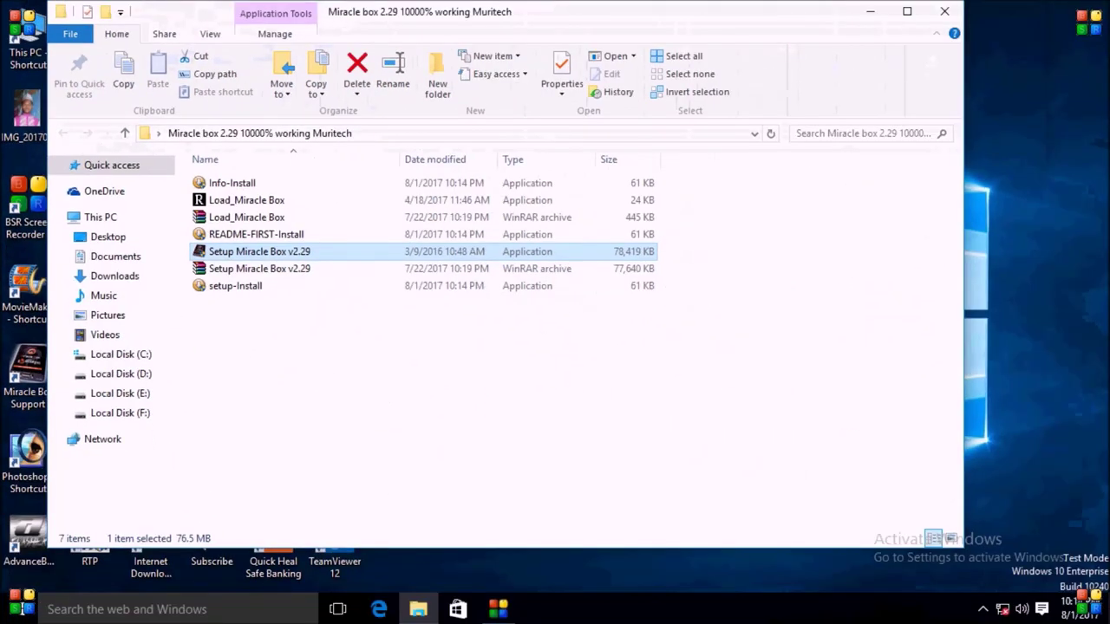
{"action": "right_click", "coordinate": [232, 254]}
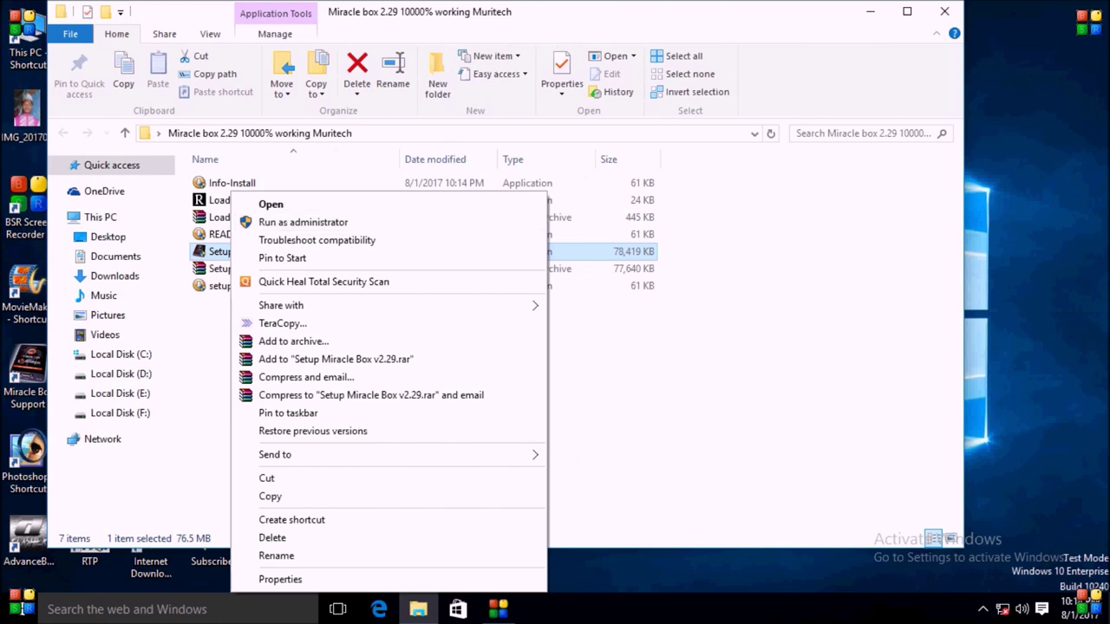
{"action": "left_click", "coordinate": [304, 222]}
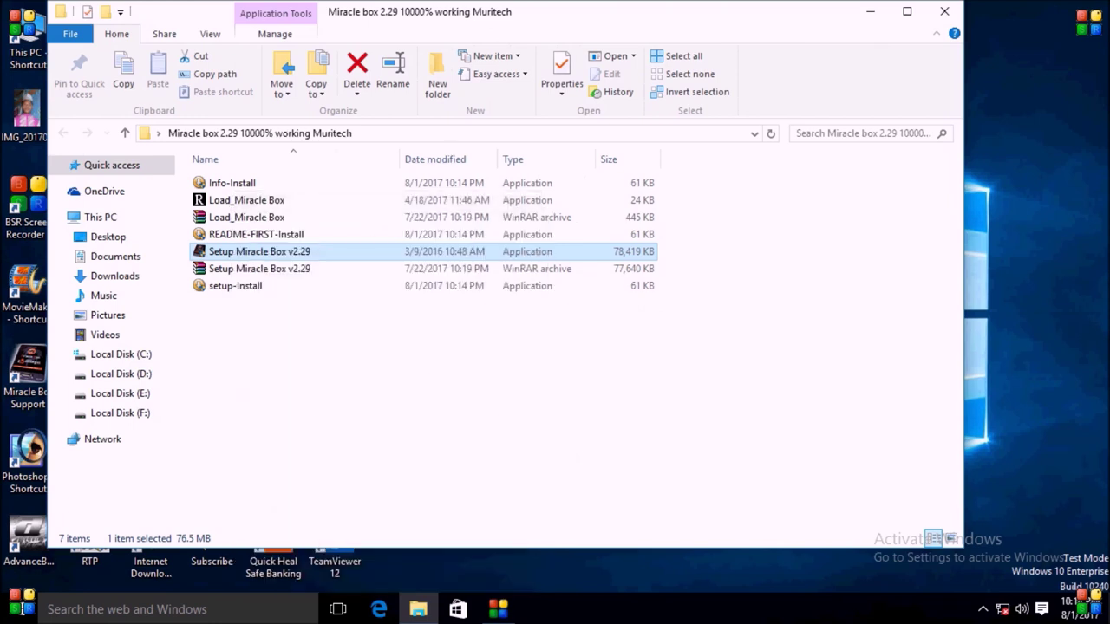
{"action": "left_click", "coordinate": [657, 354]}
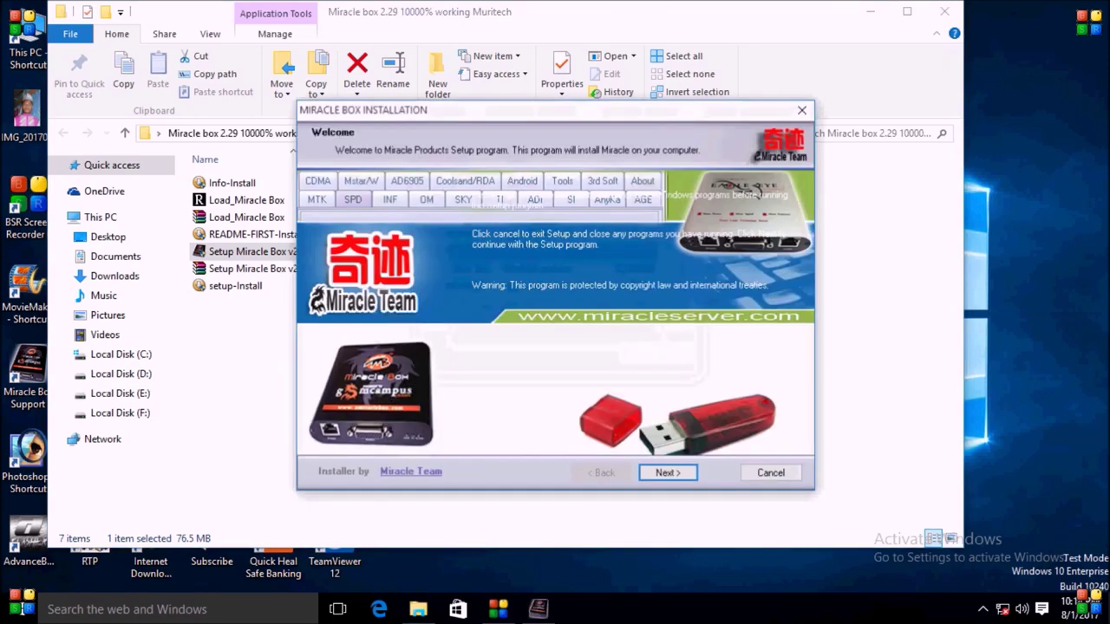
Step: Install Miracle Box through the setup wizard, keeping the folder window clear of the progress display, and acknowledge the thank-you message
{"action": "left_click", "coordinate": [668, 472]}
{"action": "left_click", "coordinate": [647, 440]}
{"action": "left_click", "coordinate": [666, 473]}
{"action": "left_click", "coordinate": [666, 474]}
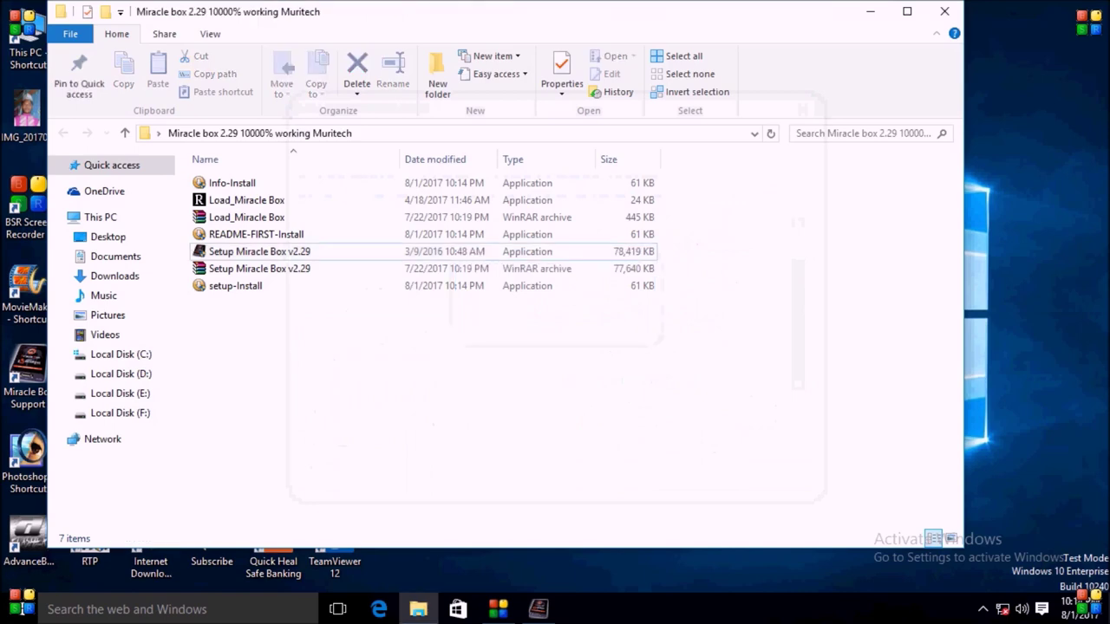
{"action": "left_click_drag", "start_coordinate": [520, 12], "coordinate": [590, 350]}
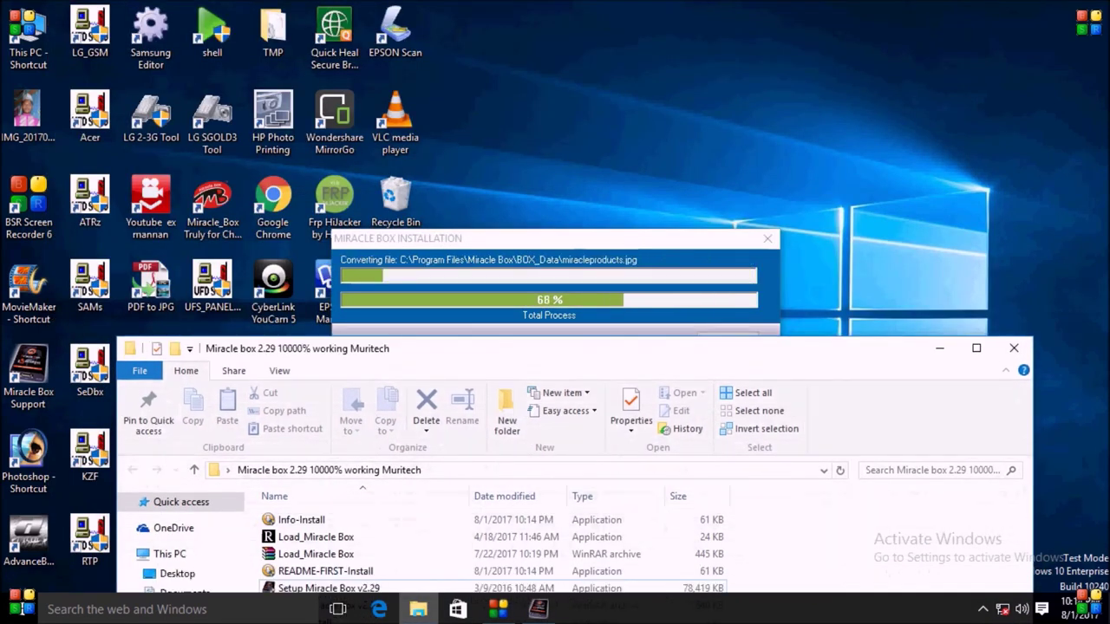
{"action": "left_click", "coordinate": [579, 287]}
{"action": "left_click_drag", "start_coordinate": [824, 348], "coordinate": [824, 89]}
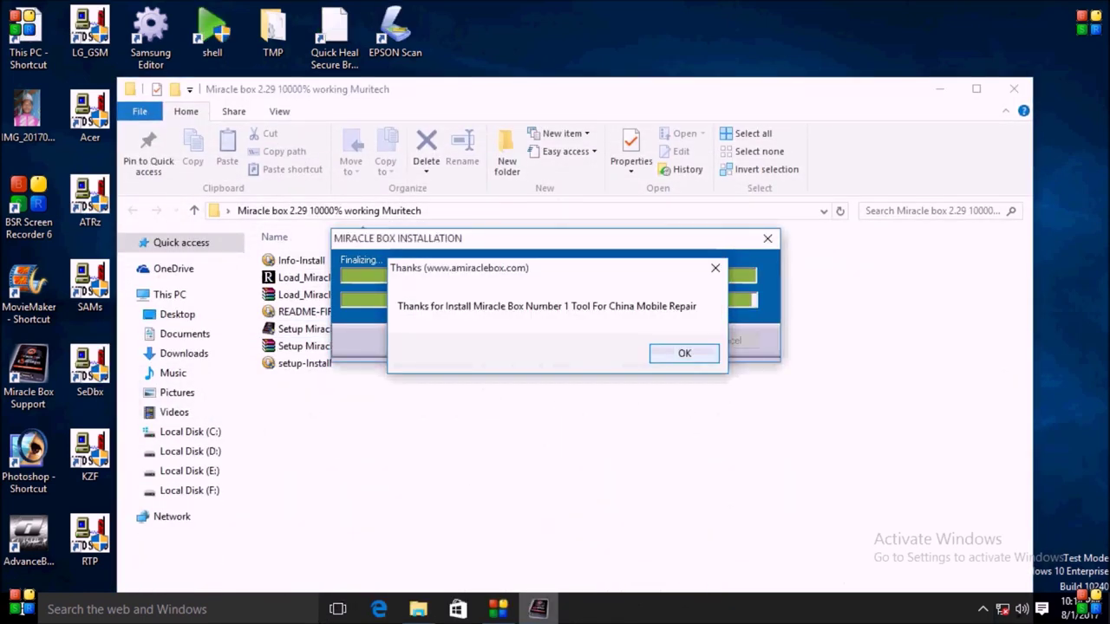
{"action": "left_click", "coordinate": [684, 353]}
Step: Finish the Miracle Box installation with Launch Program File and Open Readme File turned off
{"action": "left_click", "coordinate": [474, 301]}
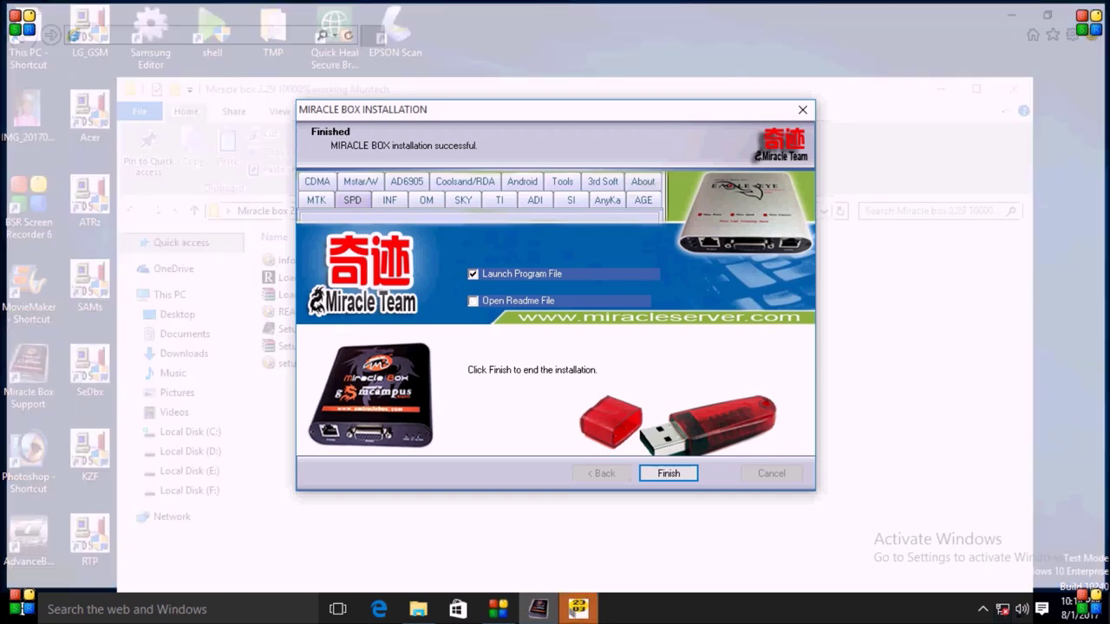
{"action": "left_click", "coordinate": [473, 274]}
{"action": "left_click", "coordinate": [669, 473]}
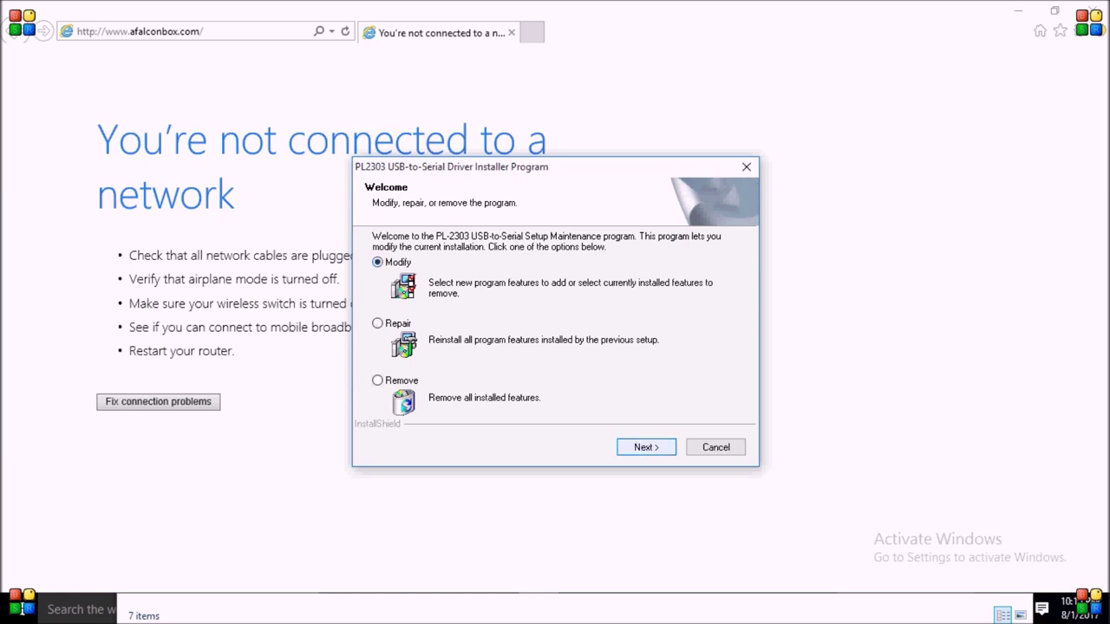
Step: Complete the PL2303 USB-to-Serial driver setup, postponing the computer restart, and close the open browser windows
{"action": "key", "text": "Return"}
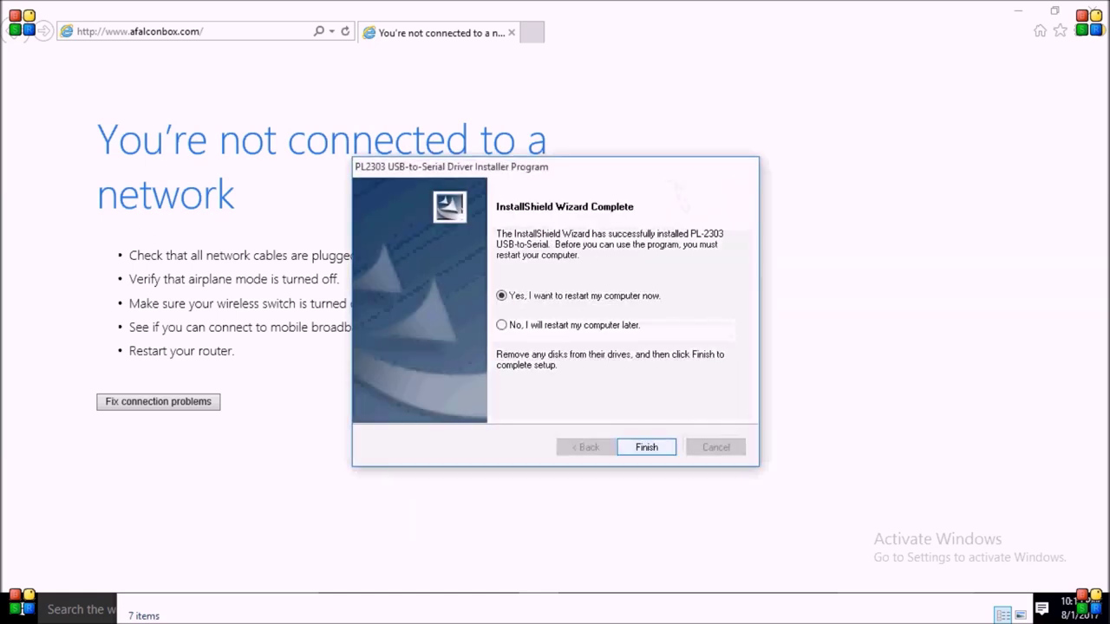
{"action": "key", "text": "Return"}
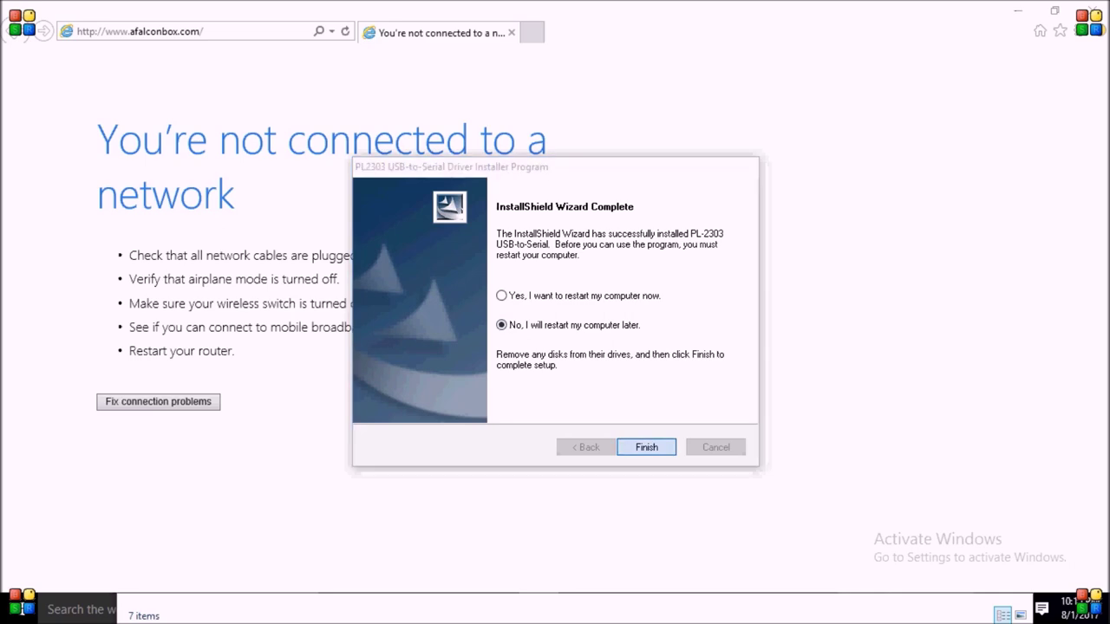
{"action": "left_click", "coordinate": [1091, 11]}
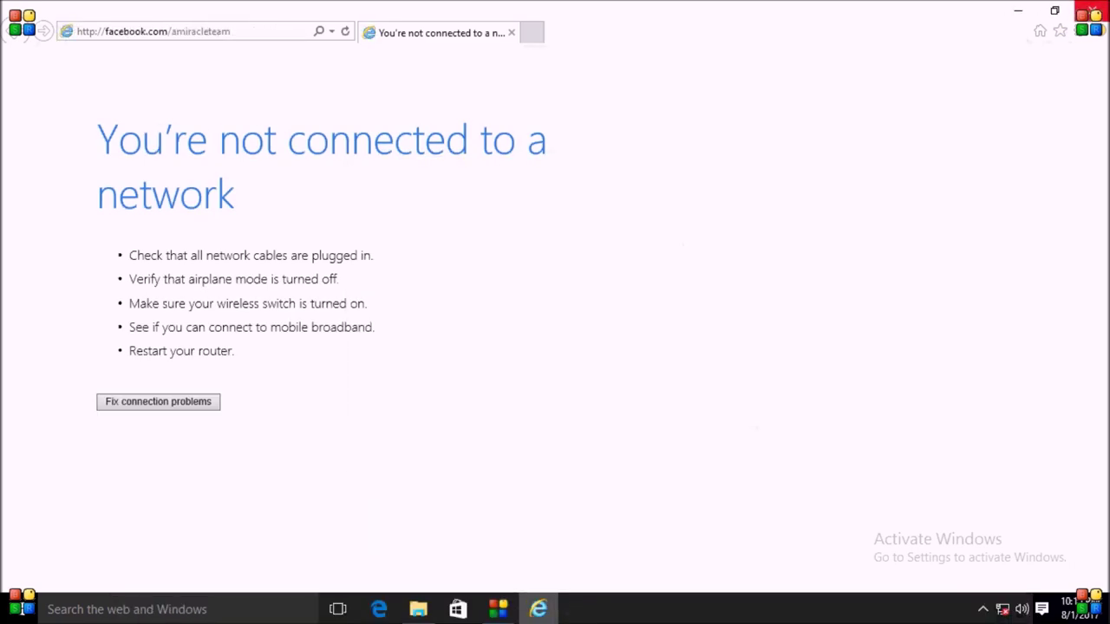
{"action": "left_click", "coordinate": [1091, 11]}
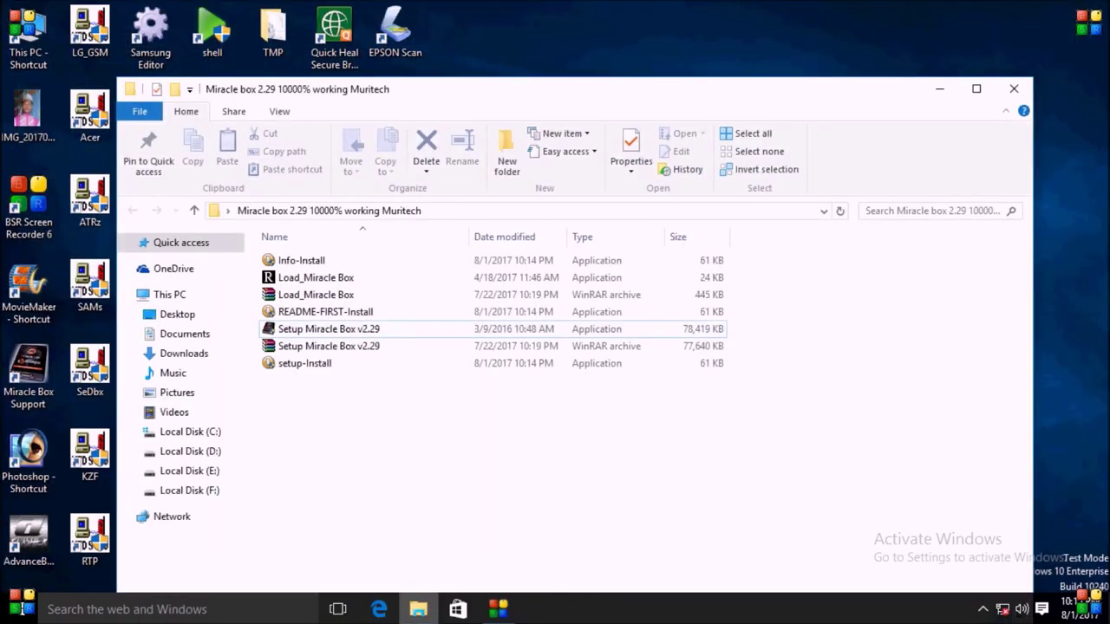
Step: Copy the Load_Miracle Box application from the Miracle box 2.29 folder, moving the window aside to uncover the desktop shortcuts
{"action": "left_click_drag", "start_coordinate": [651, 90], "coordinate": [1005, 104]}
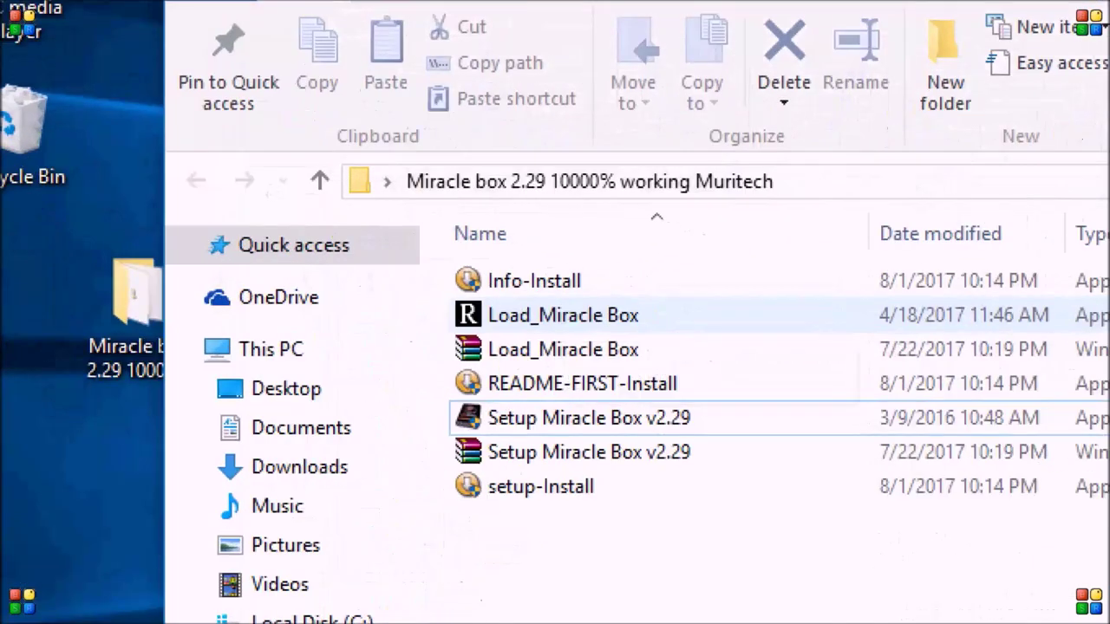
{"action": "left_click", "coordinate": [563, 315]}
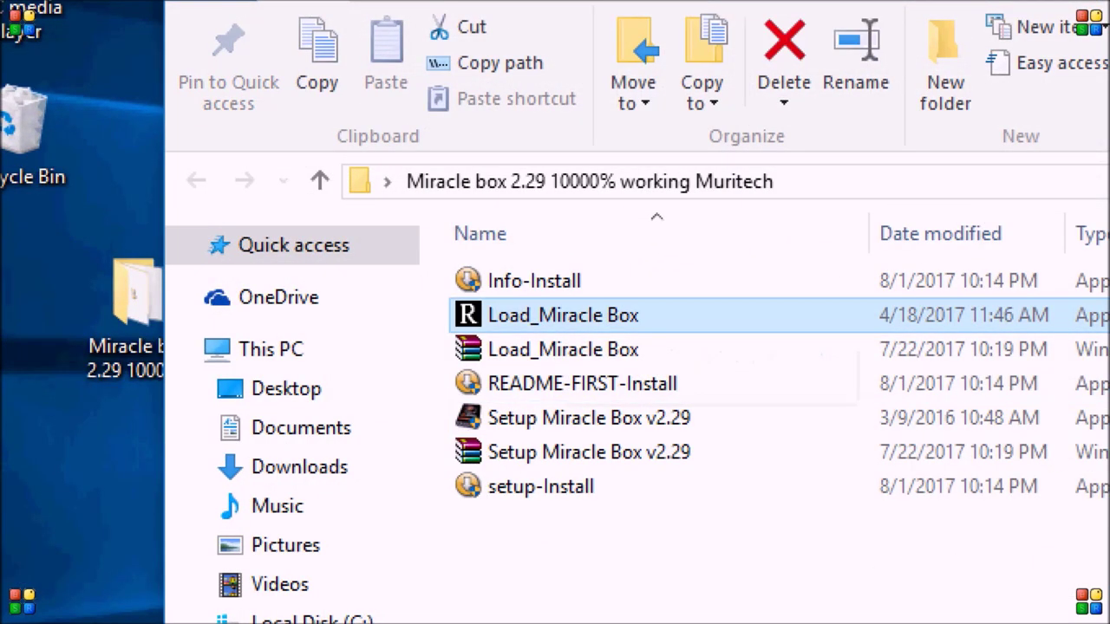
{"action": "right_click", "coordinate": [563, 315]}
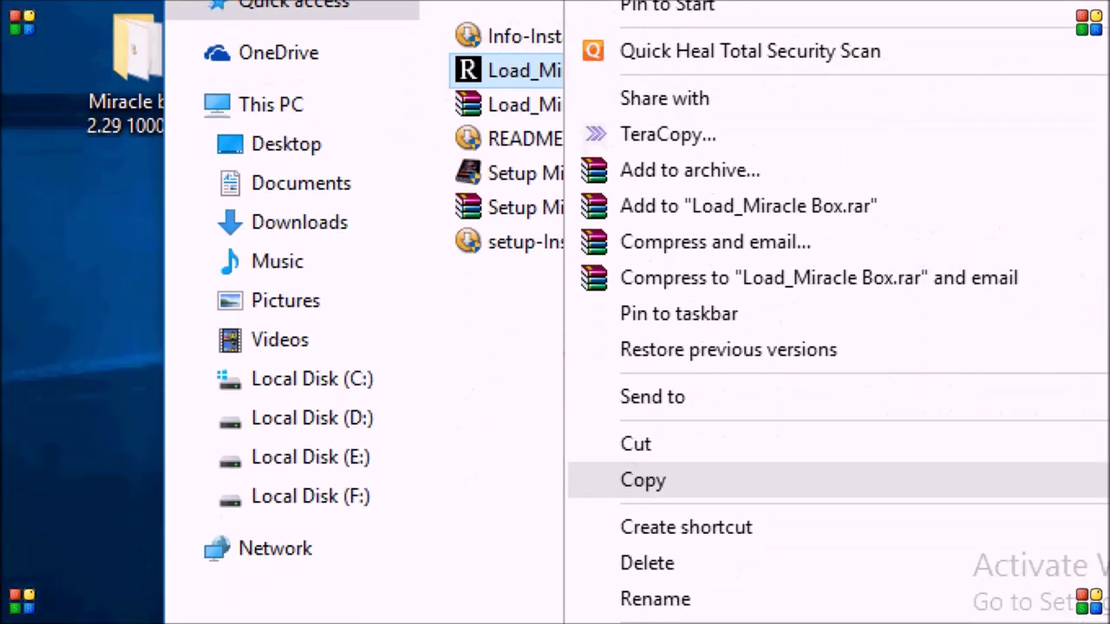
{"action": "key", "text": "alt"}
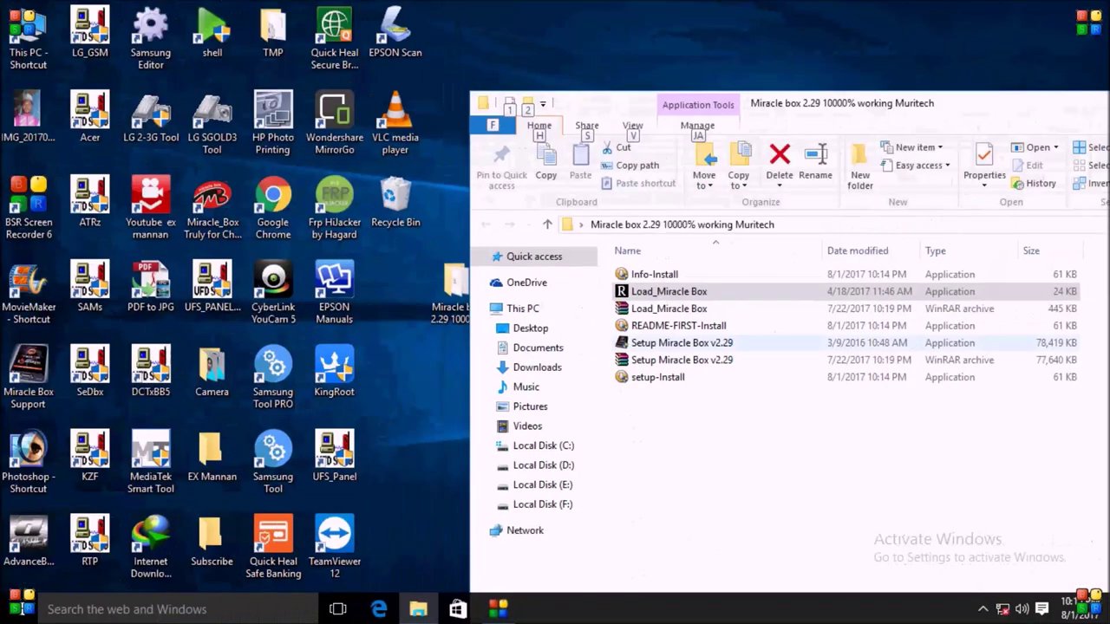
{"action": "right_click", "coordinate": [675, 292]}
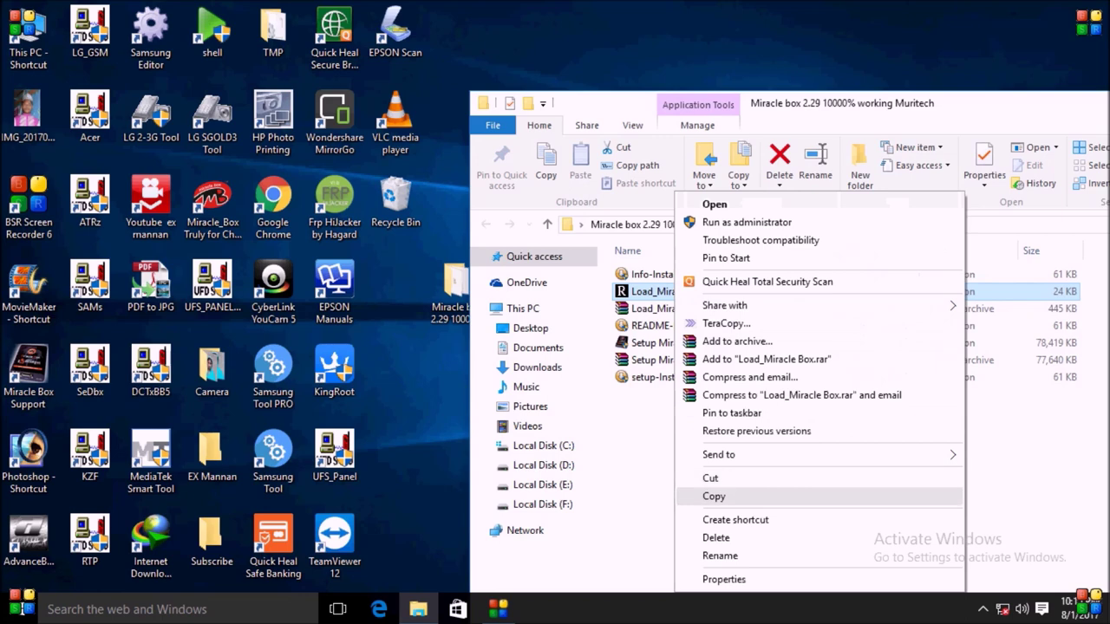
{"action": "left_click", "coordinate": [714, 496]}
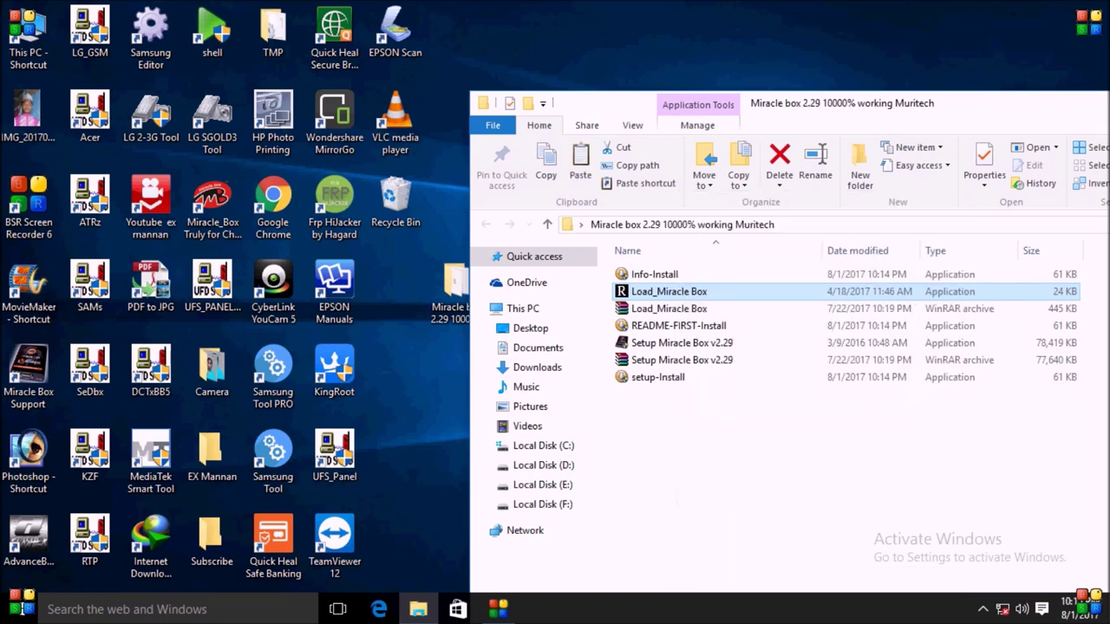
{"action": "key", "text": "alt"}
Step: Open the Program Files folder on Local Disk (C:) from the This PC desktop shortcut
{"action": "double_click", "coordinate": [28, 38]}
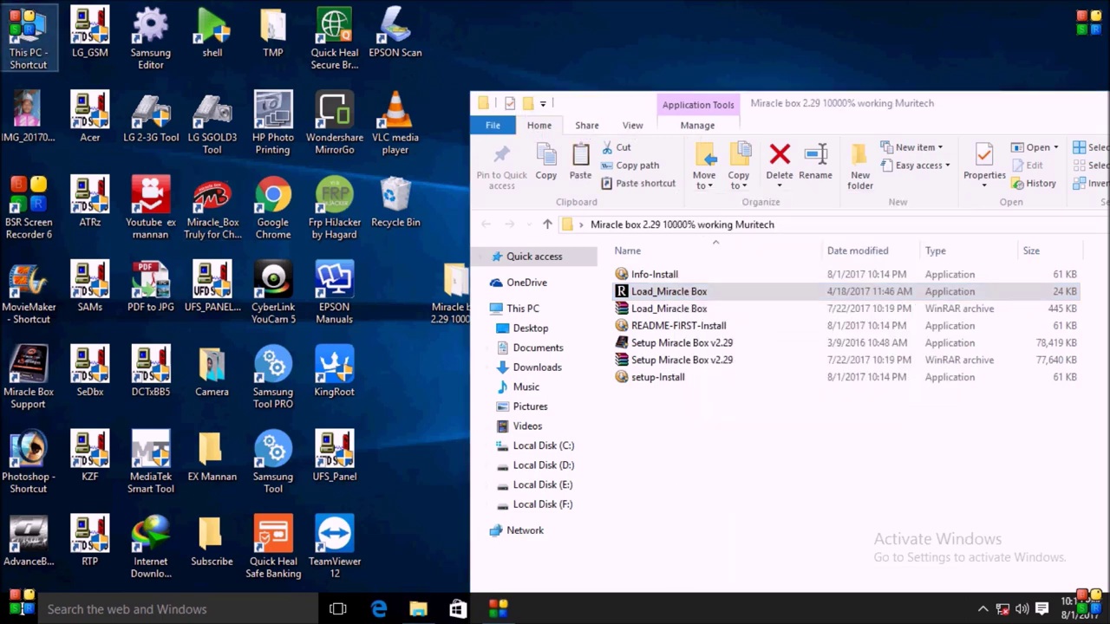
{"action": "double_click", "coordinate": [28, 34]}
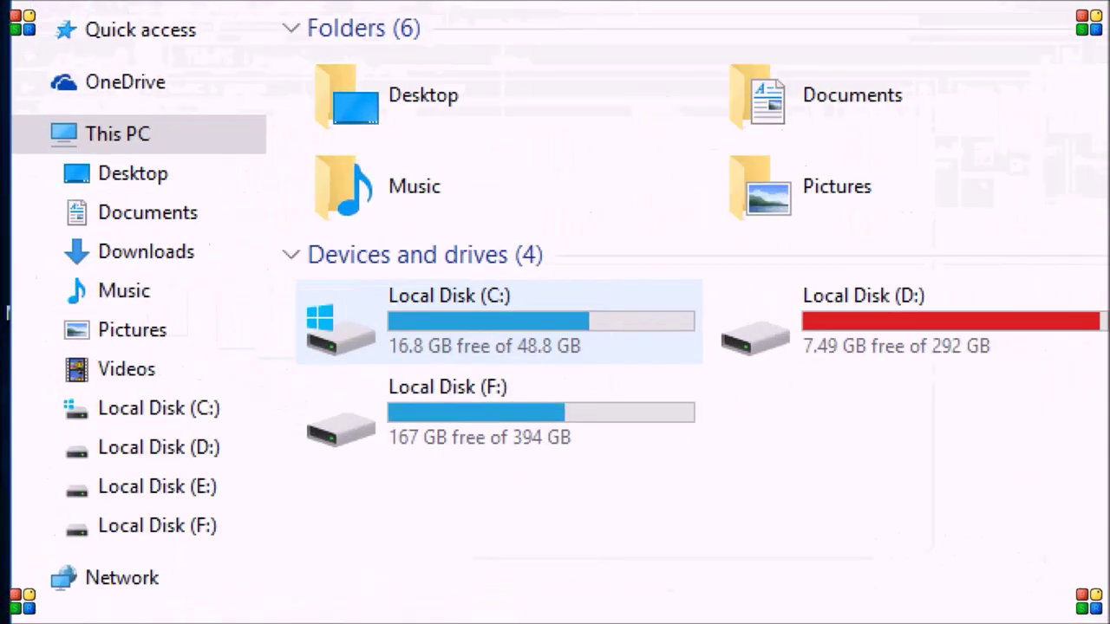
{"action": "left_click", "coordinate": [499, 322]}
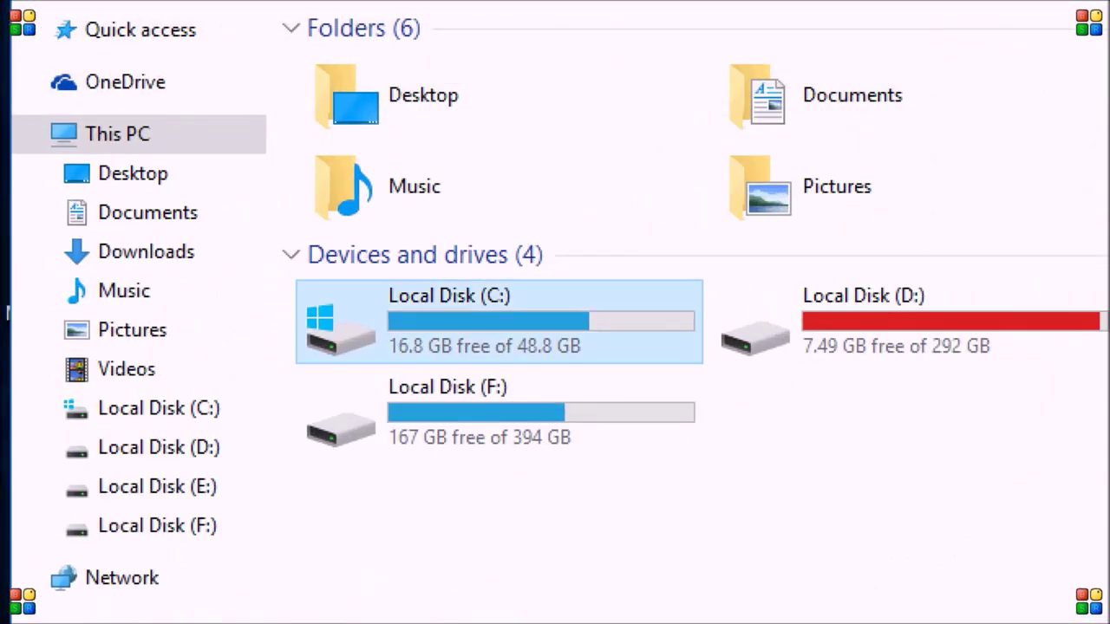
{"action": "right_click", "coordinate": [521, 324]}
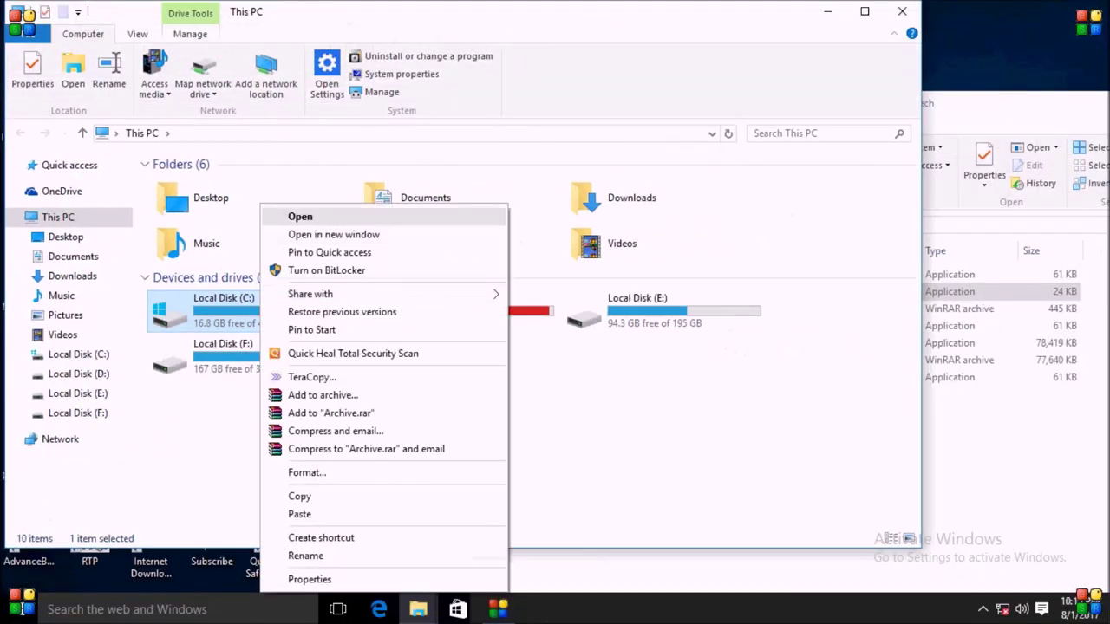
{"action": "left_click", "coordinate": [313, 216]}
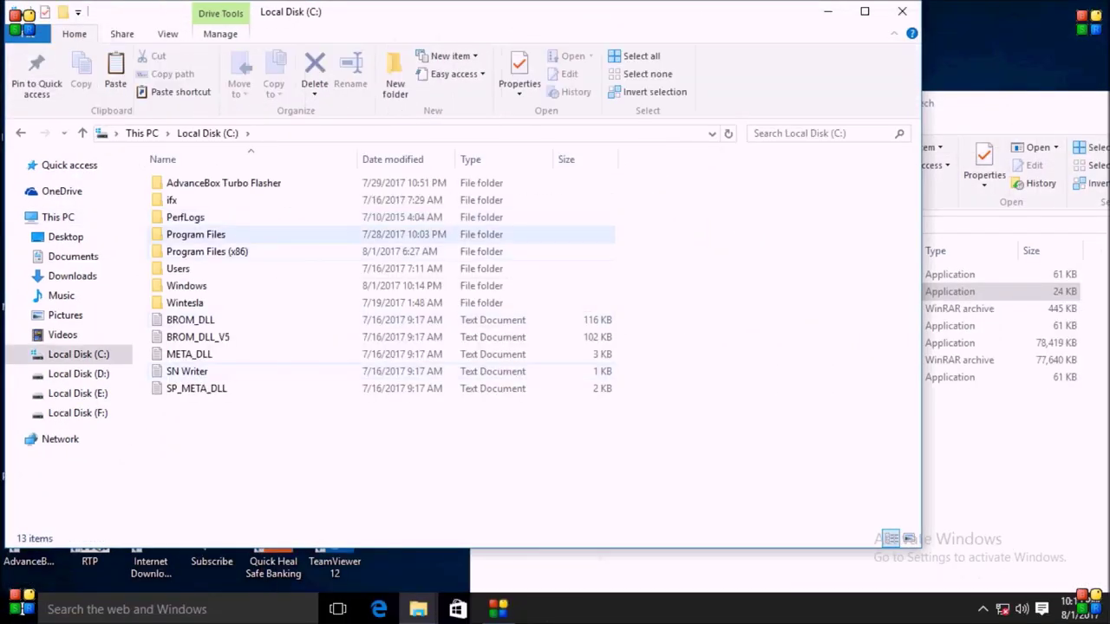
{"action": "left_click", "coordinate": [224, 234]}
{"action": "right_click", "coordinate": [224, 234]}
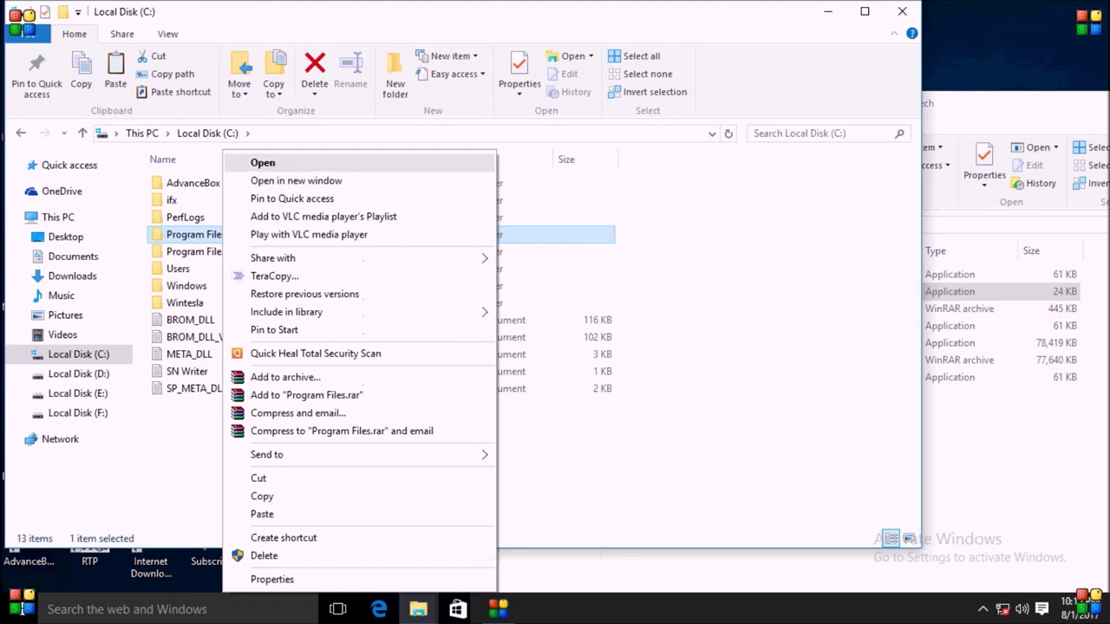
{"action": "left_click", "coordinate": [269, 162]}
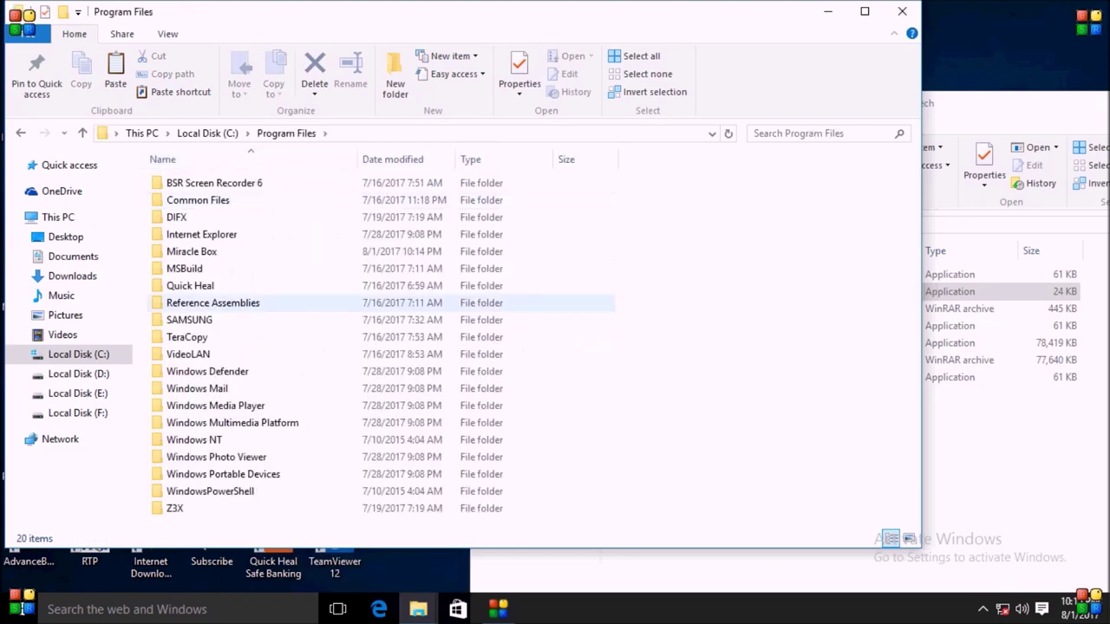
Step: Open the Miracle Box folder in Program Files and paste the copied loader application into it
{"action": "key", "text": "m"}
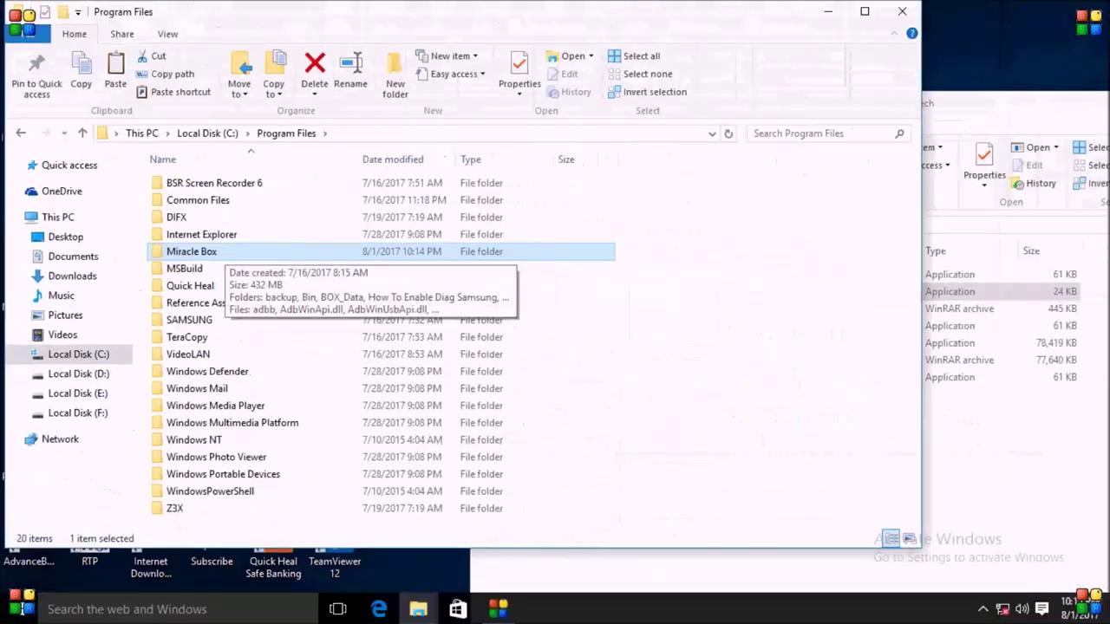
{"action": "key", "text": "Return"}
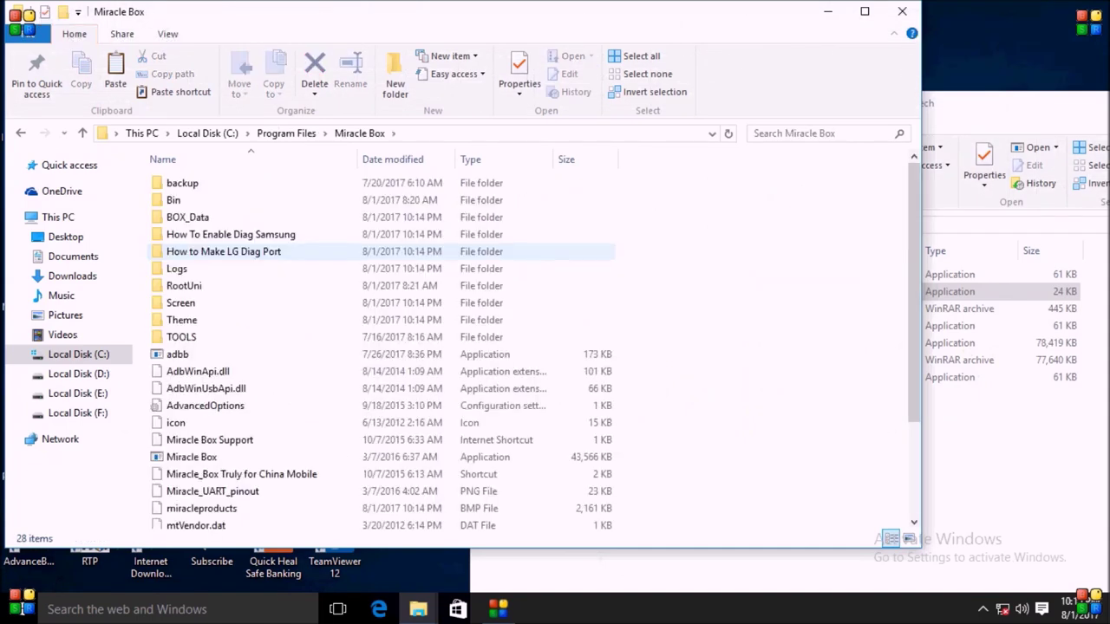
{"action": "right_click", "coordinate": [799, 343]}
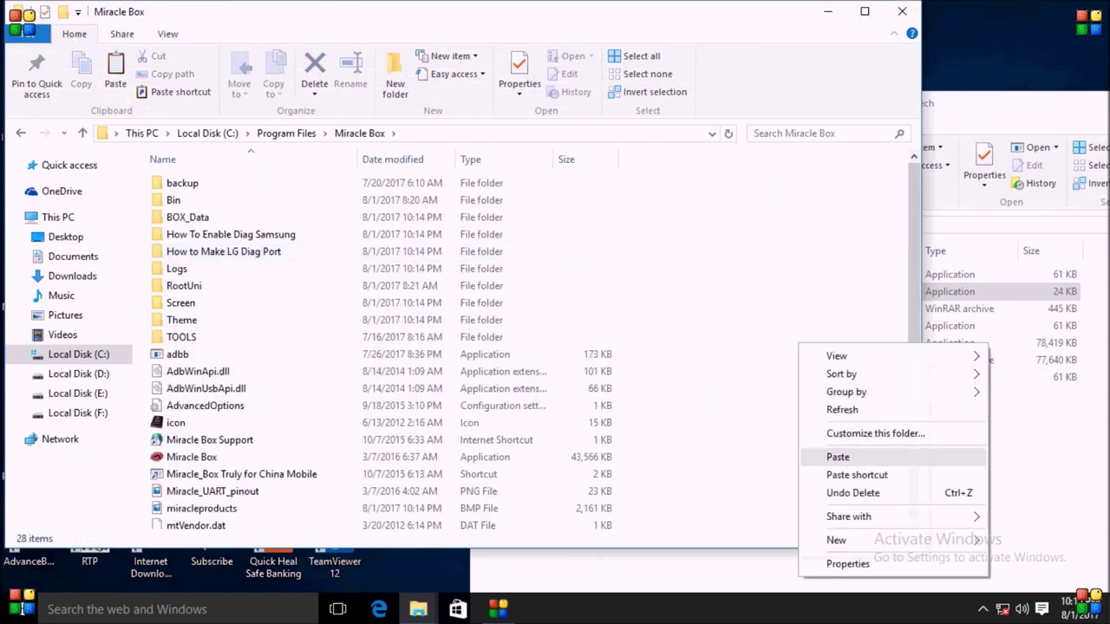
{"action": "left_click", "coordinate": [838, 457]}
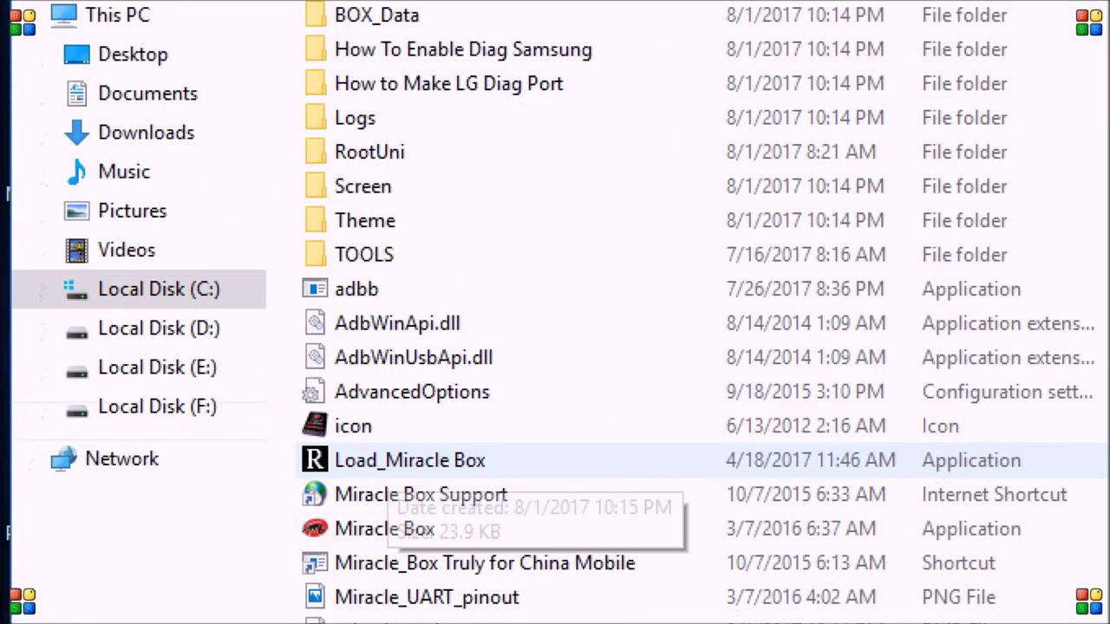
Step: Create a desktop shortcut for the pasted Load_Miracle Box application
{"action": "left_click", "coordinate": [387, 465]}
{"action": "right_click", "coordinate": [388, 466]}
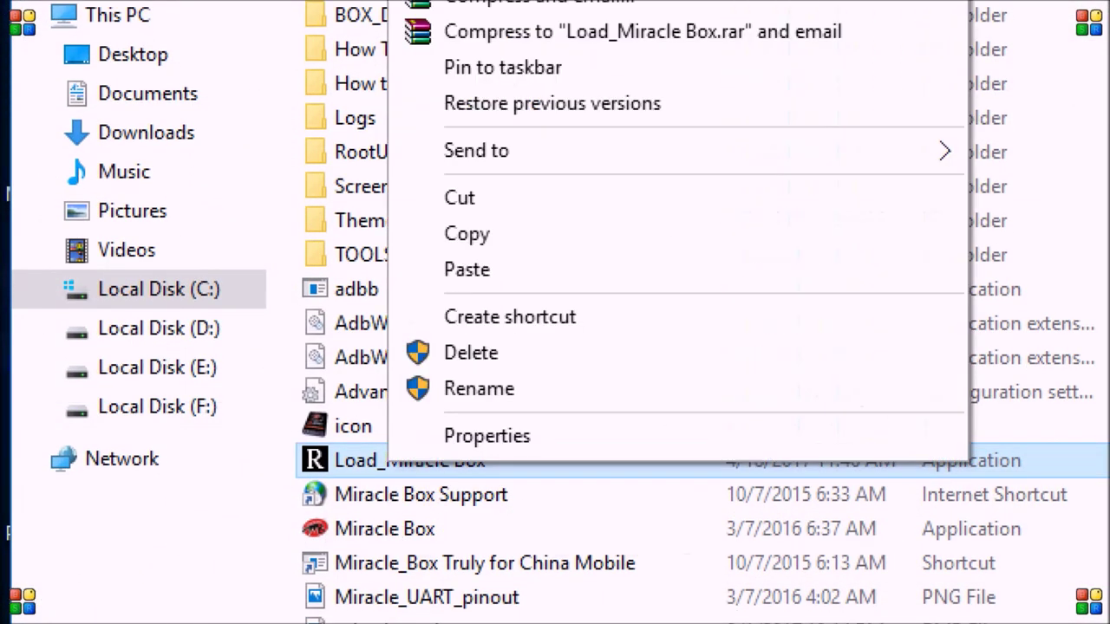
{"action": "key", "text": "Escape"}
{"action": "key", "text": "alt"}
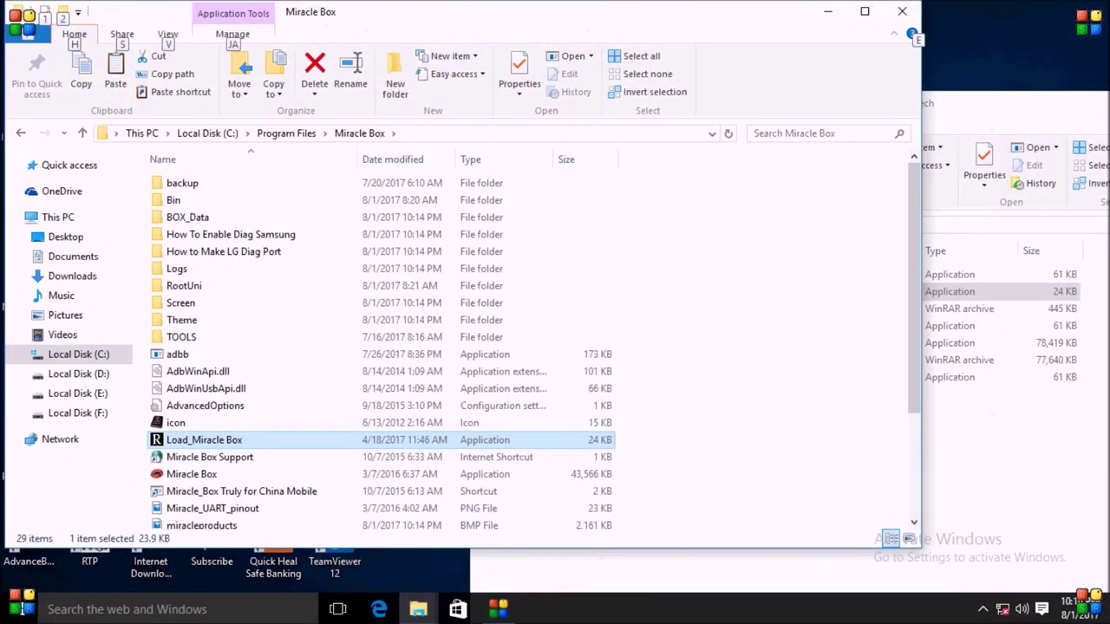
{"action": "right_click", "coordinate": [194, 441]}
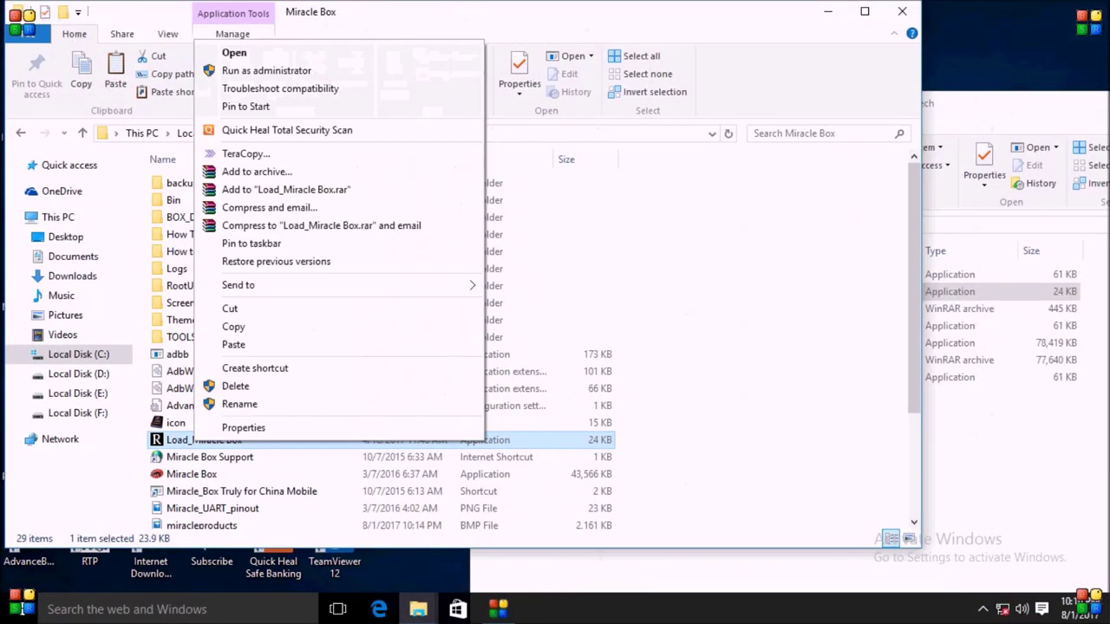
{"action": "mouse_move", "coordinate": [260, 285]}
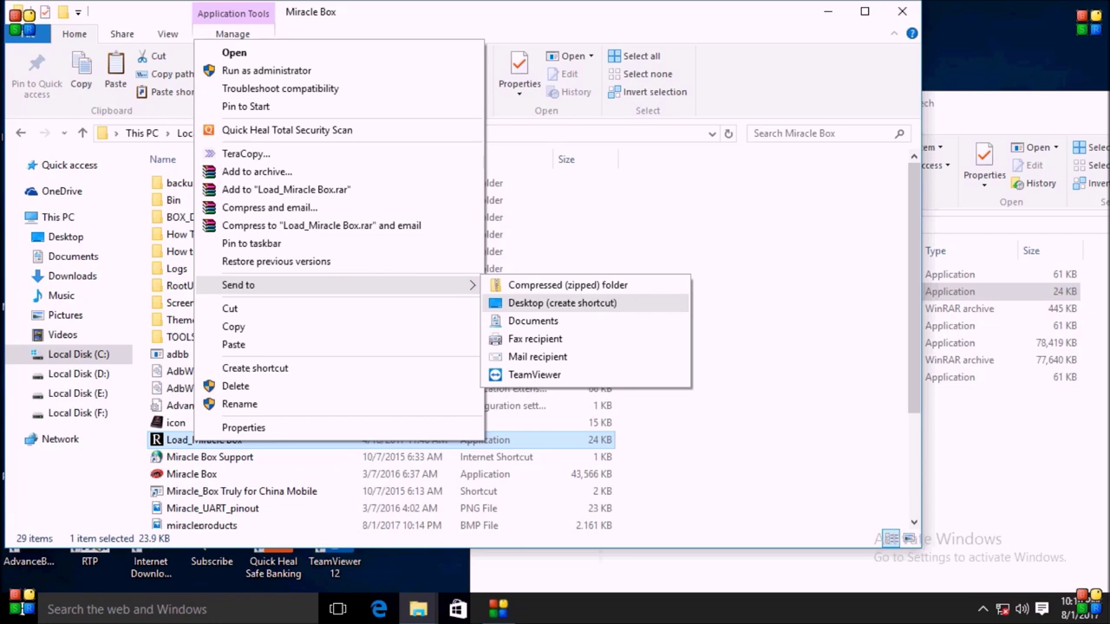
{"action": "left_click", "coordinate": [562, 302]}
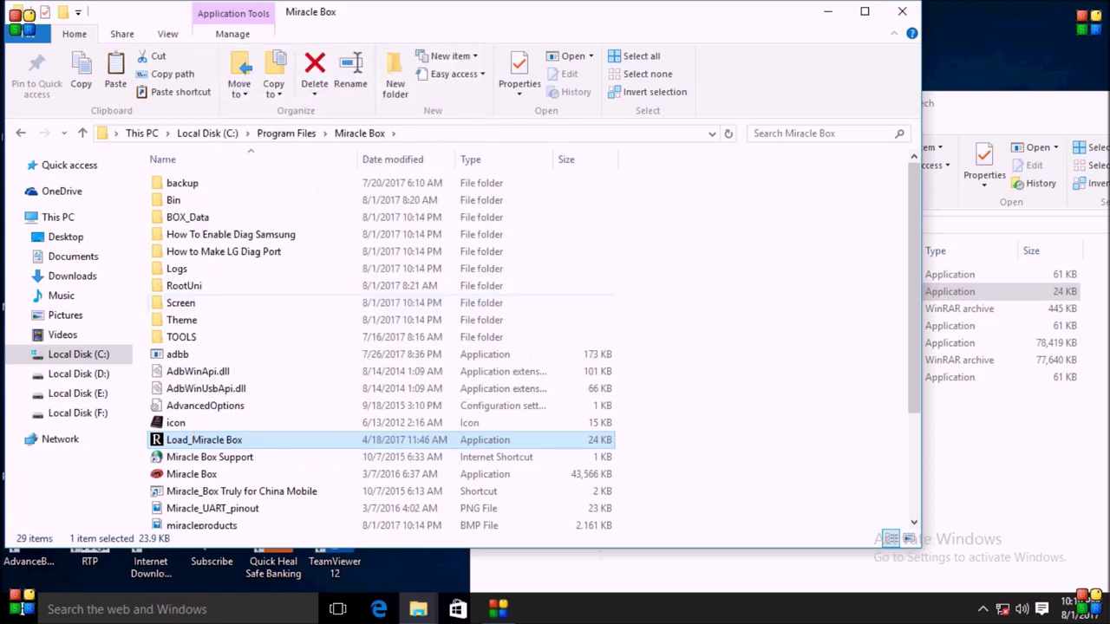
Step: Close the Miracle Box folder window and the Miracle box 2.29 source folder window
{"action": "left_click_drag", "start_coordinate": [772, 12], "coordinate": [812, 77]}
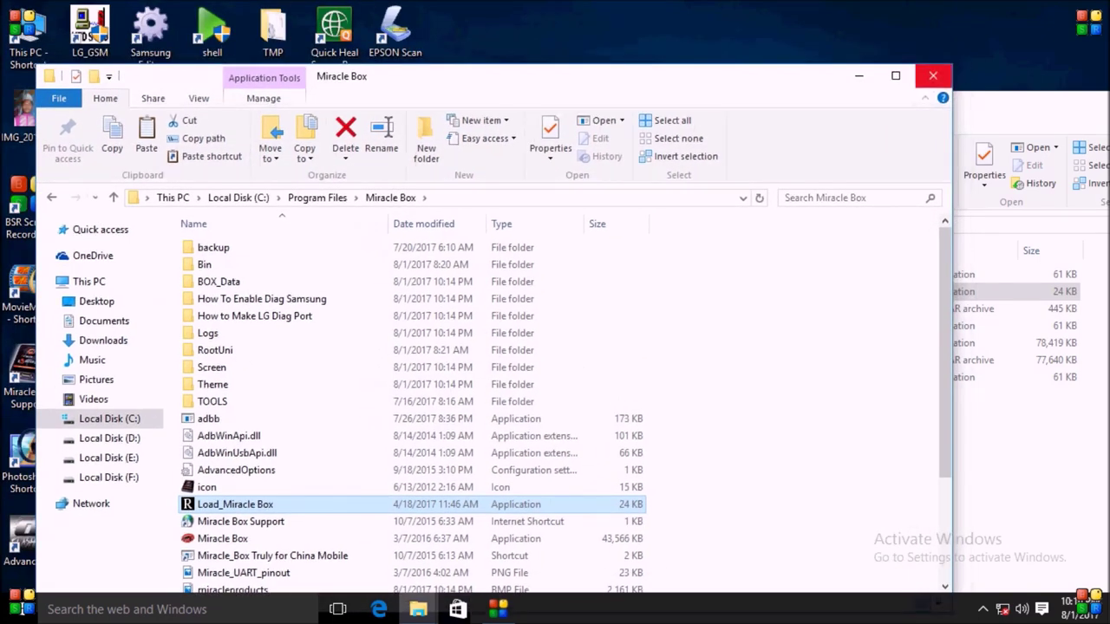
{"action": "left_click", "coordinate": [933, 76]}
{"action": "left_click_drag", "start_coordinate": [954, 103], "coordinate": [665, 133]}
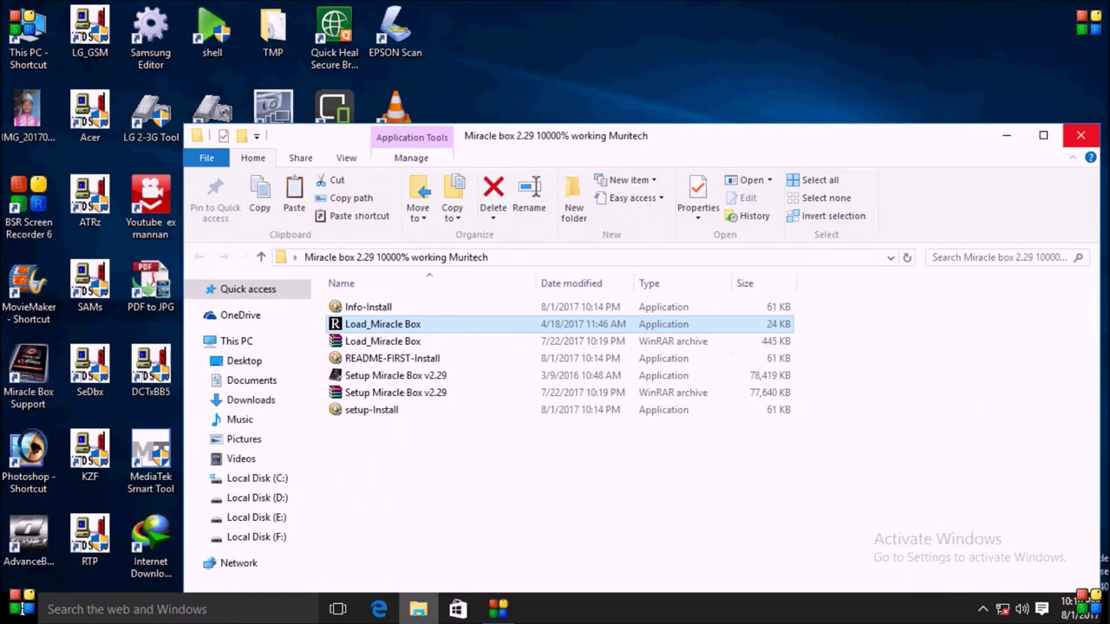
{"action": "left_click", "coordinate": [1082, 135]}
Step: Move the Miracle box 2.29 folder on the desktop directly below the Load_Miracle Box shortcut
{"action": "right_click", "coordinate": [622, 88]}
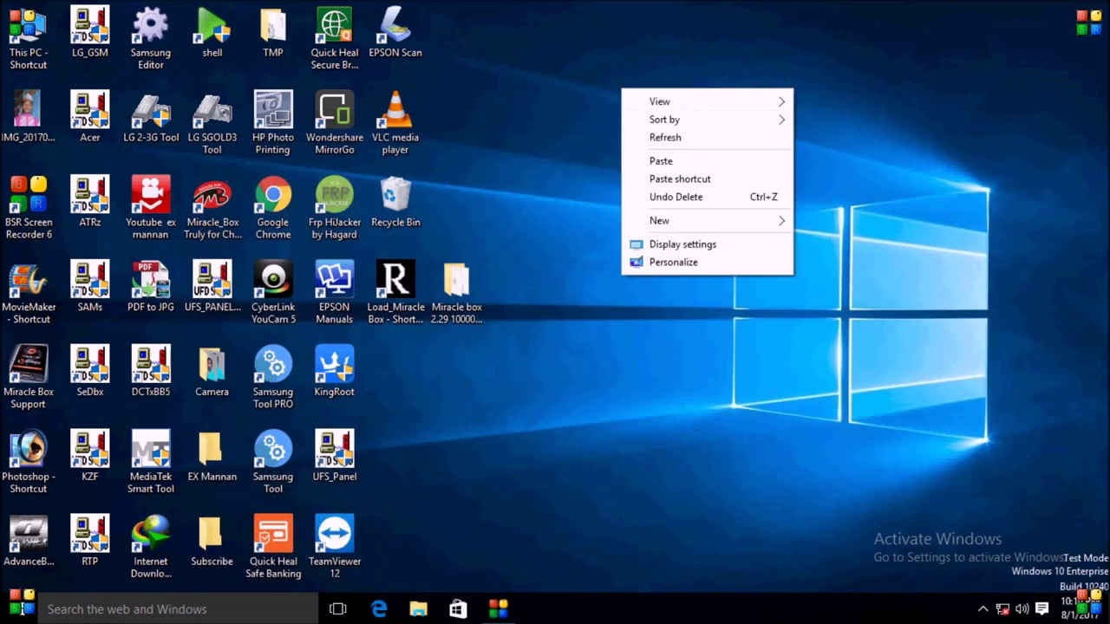
{"action": "left_click", "coordinate": [573, 174]}
{"action": "left_click_drag", "start_coordinate": [458, 282], "coordinate": [396, 373]}
Step: Launch Miracle Box through the Load_Miracle Box desktop shortcut, and close the program with confirmation once it has loaded
{"action": "left_click", "coordinate": [395, 292]}
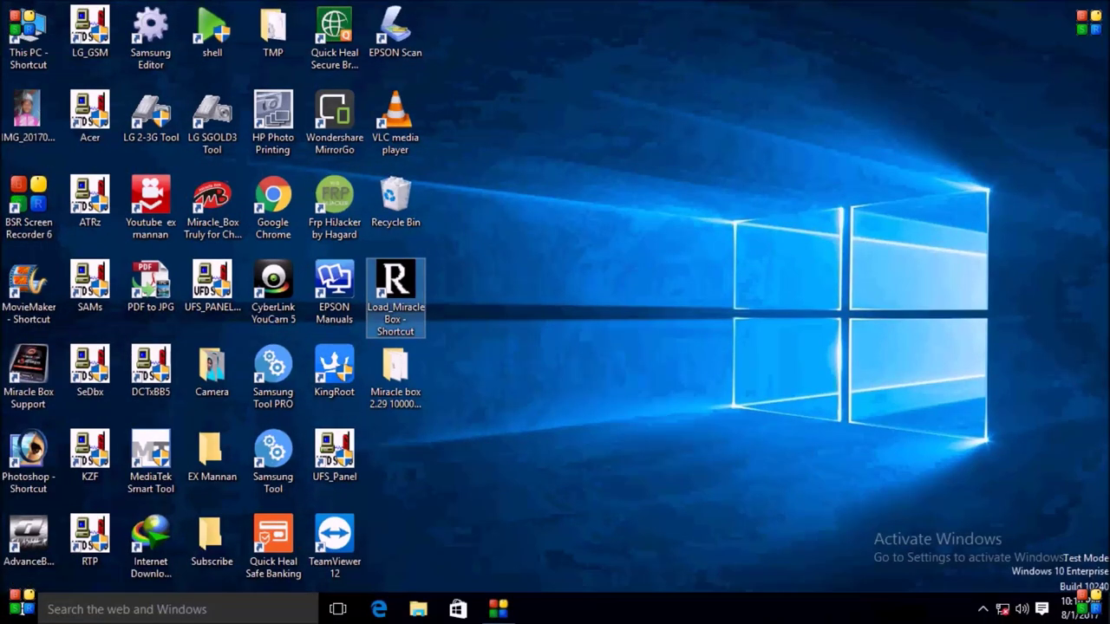
{"action": "right_click", "coordinate": [396, 291]}
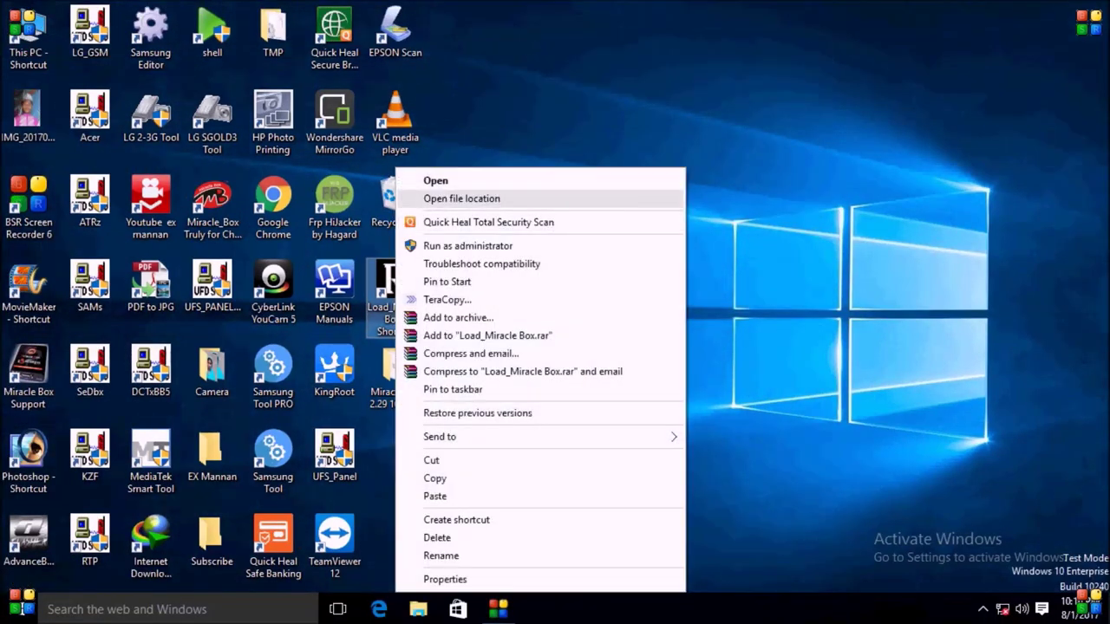
{"action": "left_click", "coordinate": [437, 180]}
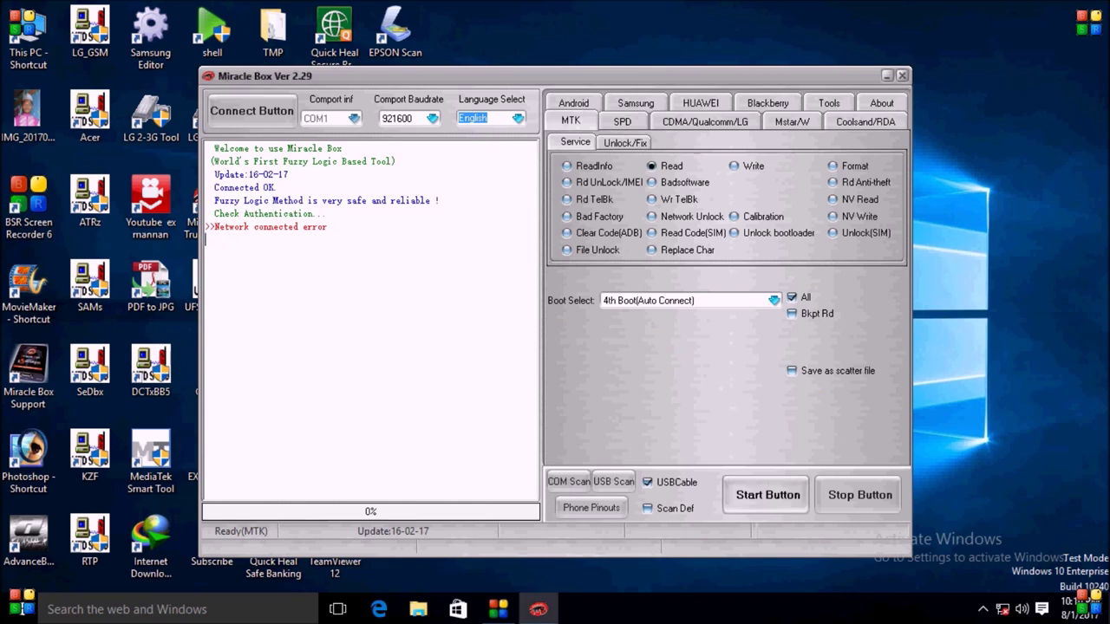
{"action": "left_click", "coordinate": [902, 75]}
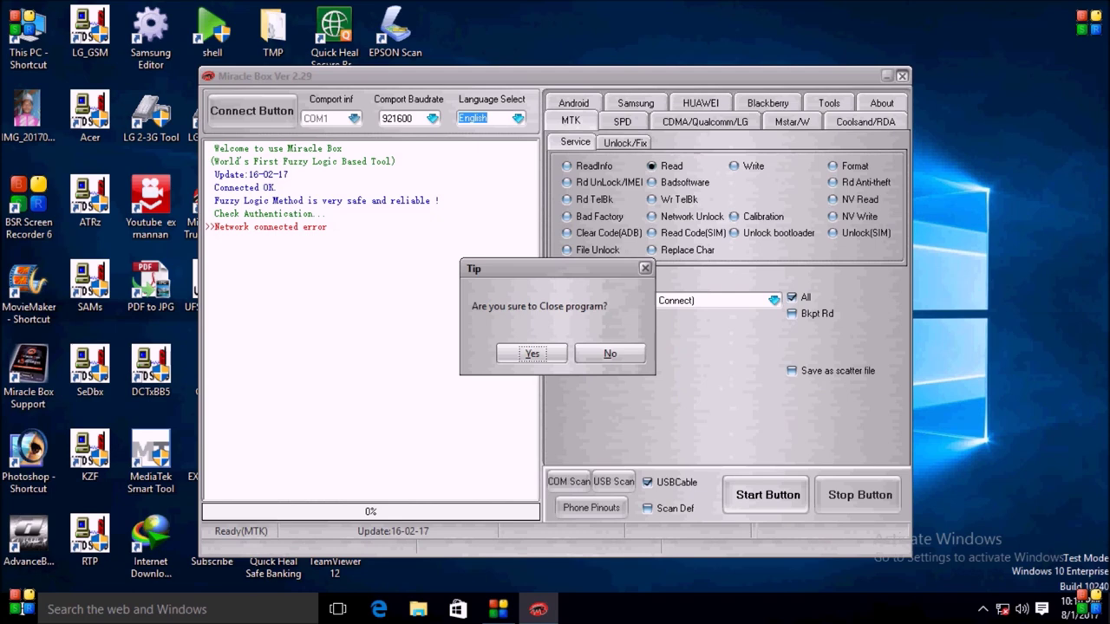
{"action": "left_click", "coordinate": [532, 354]}
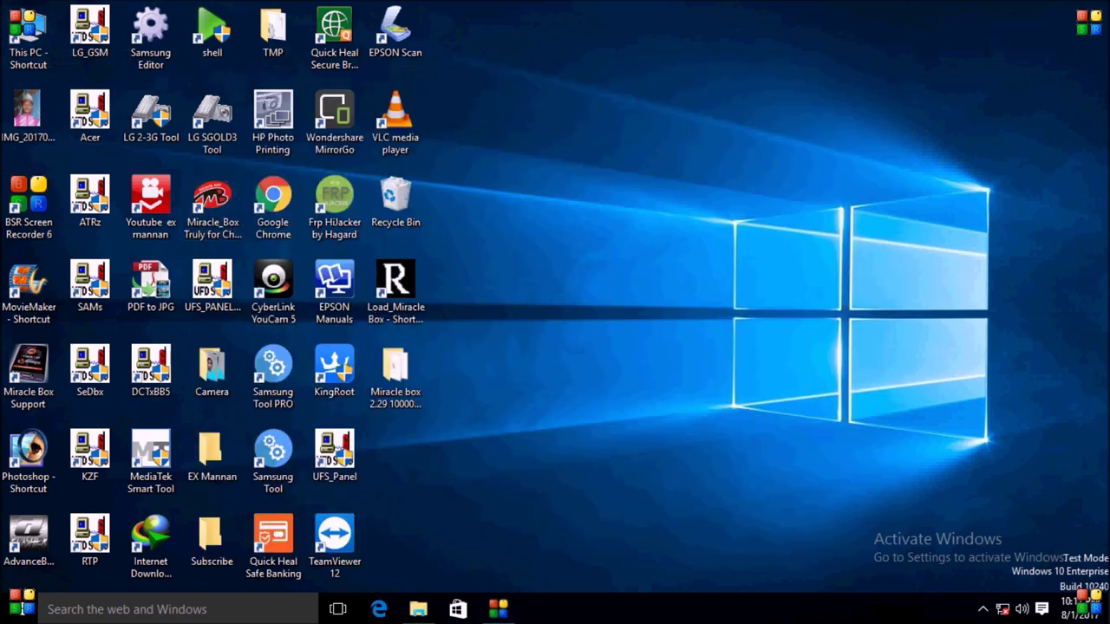
Step: Open the Miracle Box folder under Program Files on Local Disk (C:) and select its BOX_Data folder
{"action": "double_click", "coordinate": [27, 35]}
{"action": "double_click", "coordinate": [251, 319]}
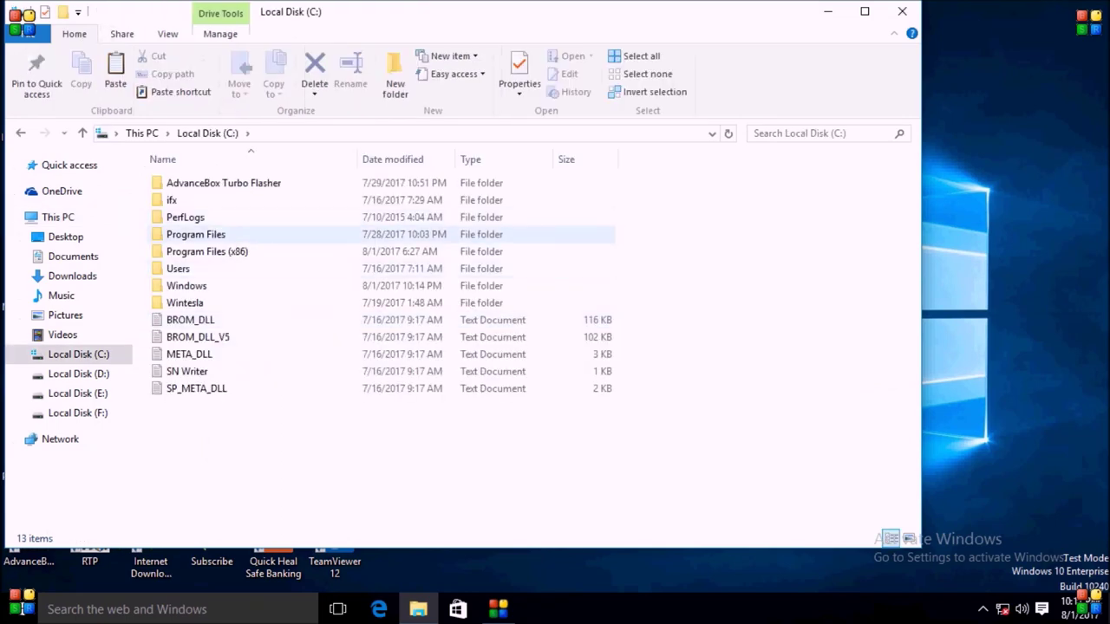
{"action": "double_click", "coordinate": [196, 234]}
{"action": "double_click", "coordinate": [192, 252]}
{"action": "left_click", "coordinate": [187, 217]}
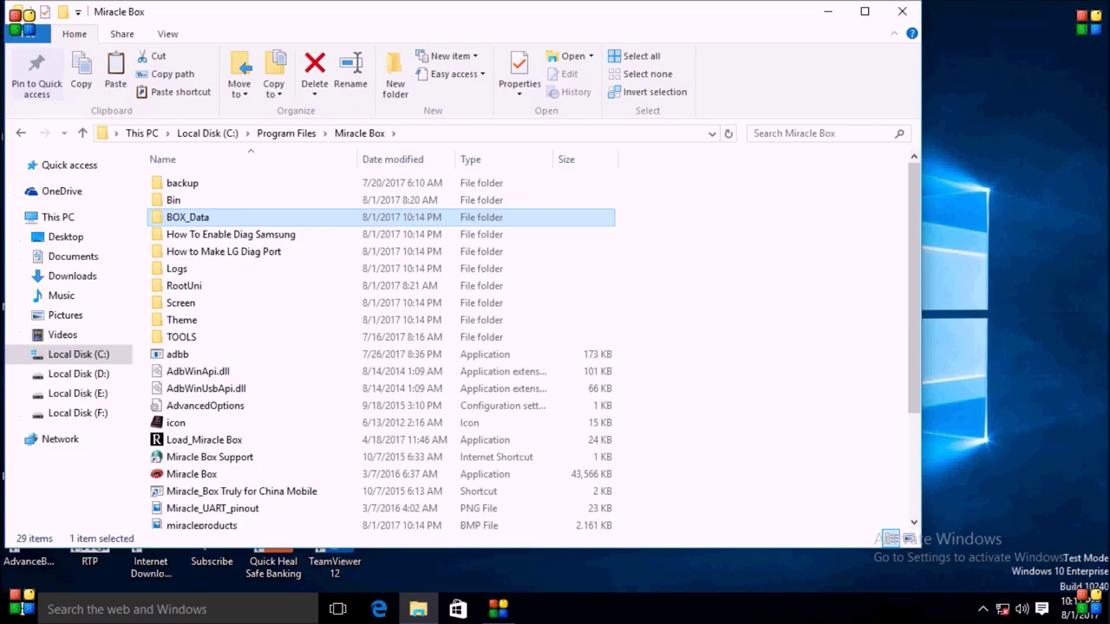
{"action": "left_click", "coordinate": [21, 134]}
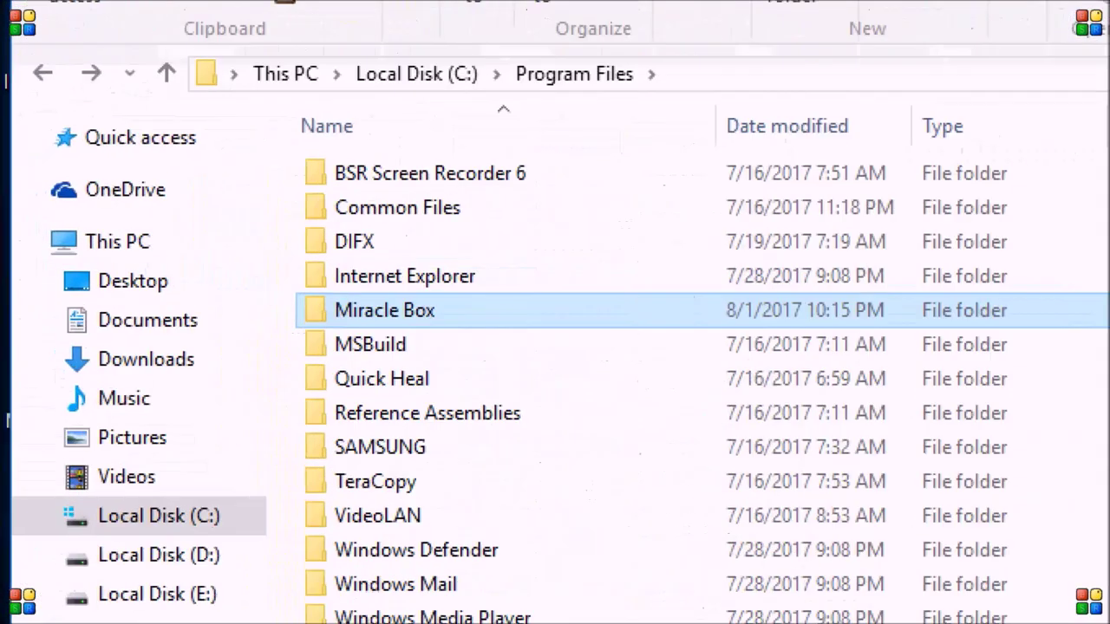
{"action": "double_click", "coordinate": [397, 310]}
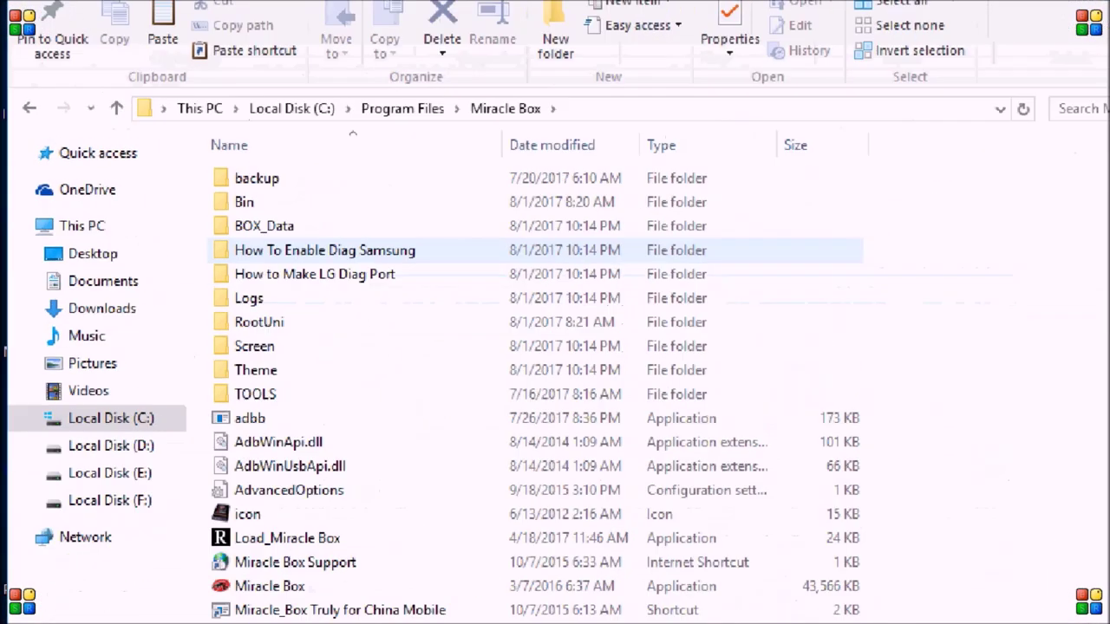
{"action": "left_click", "coordinate": [264, 225]}
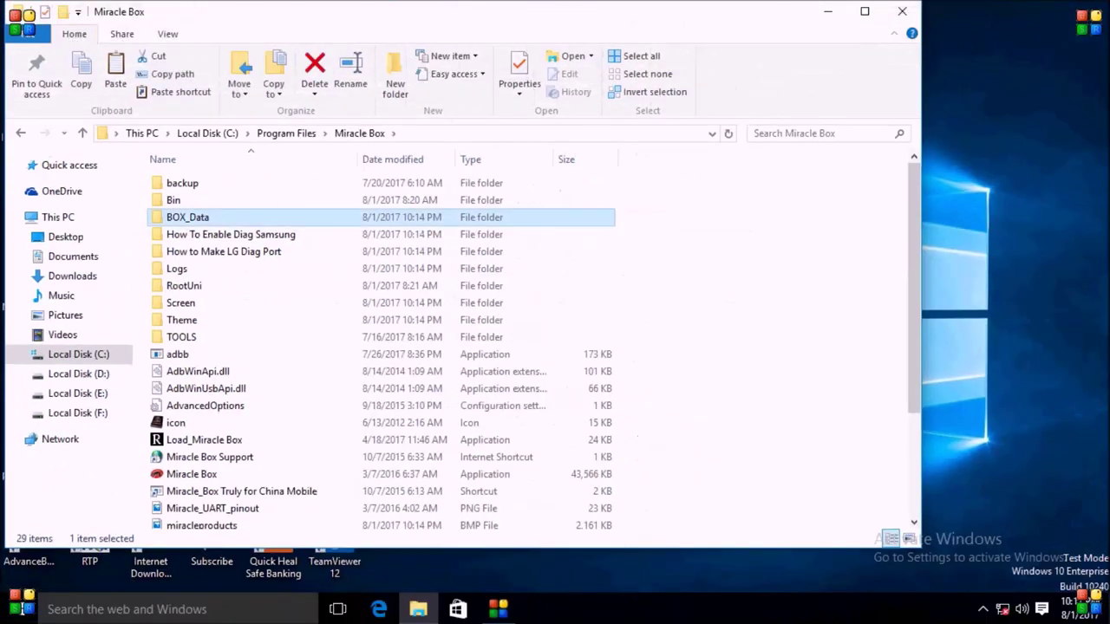
Step: Open the BOX_Data folder and open its Handle configuration settings file for editing
{"action": "double_click", "coordinate": [264, 225]}
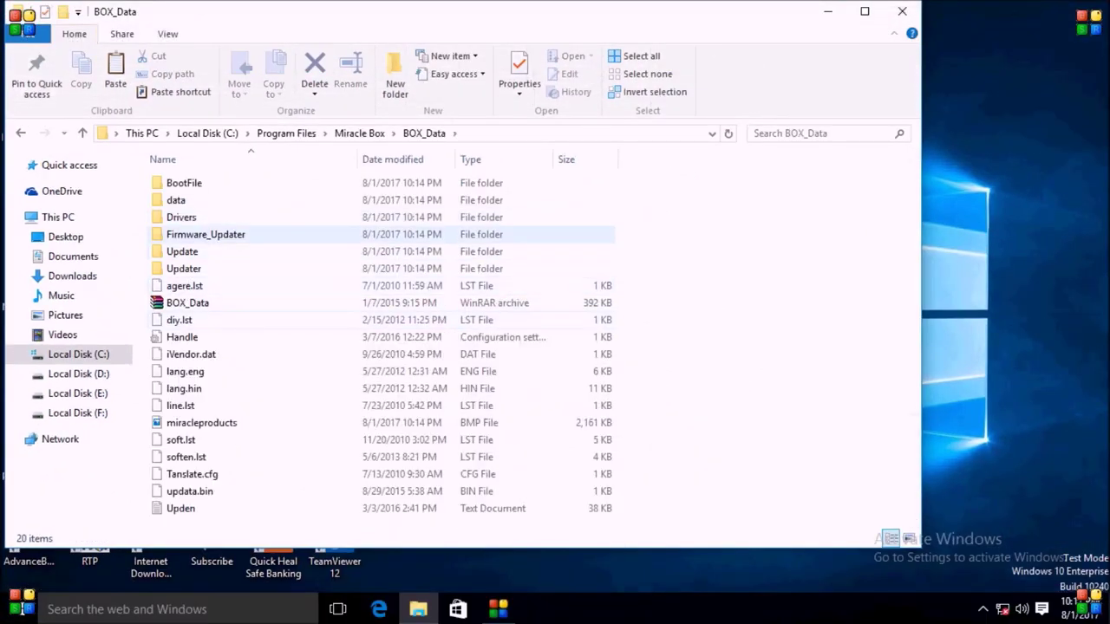
{"action": "mouse_move", "coordinate": [193, 338]}
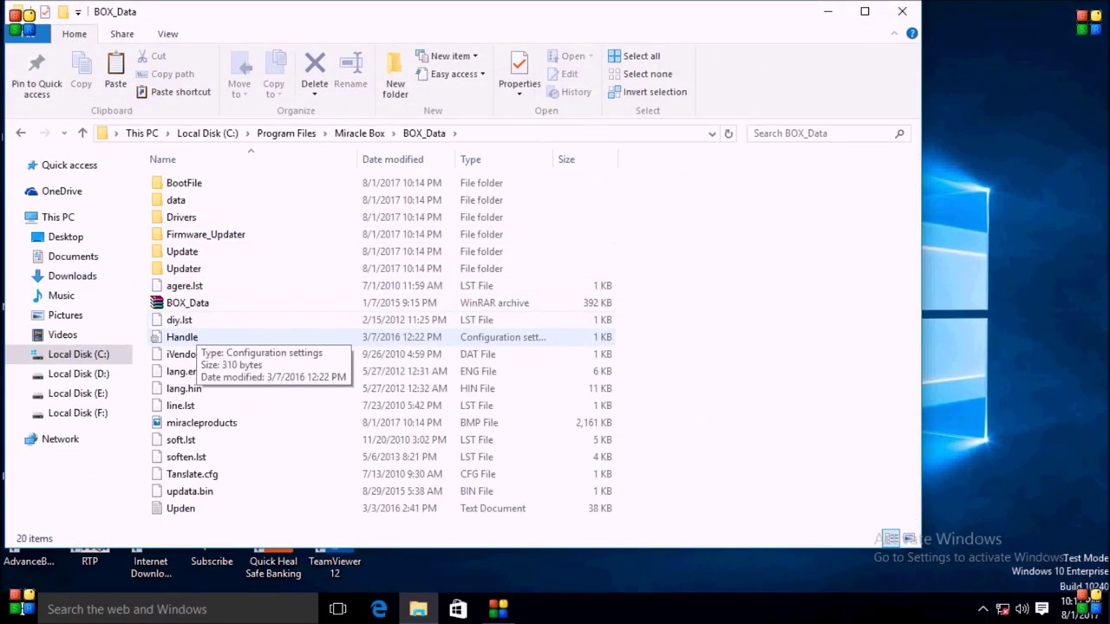
{"action": "left_click", "coordinate": [414, 310]}
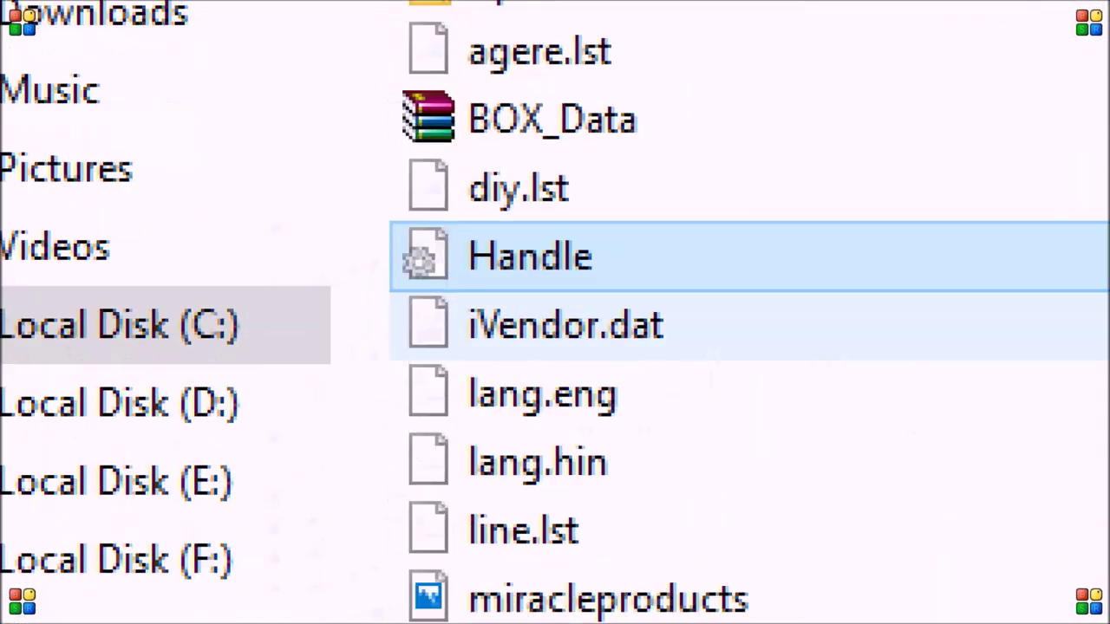
{"action": "left_click", "coordinate": [415, 347]}
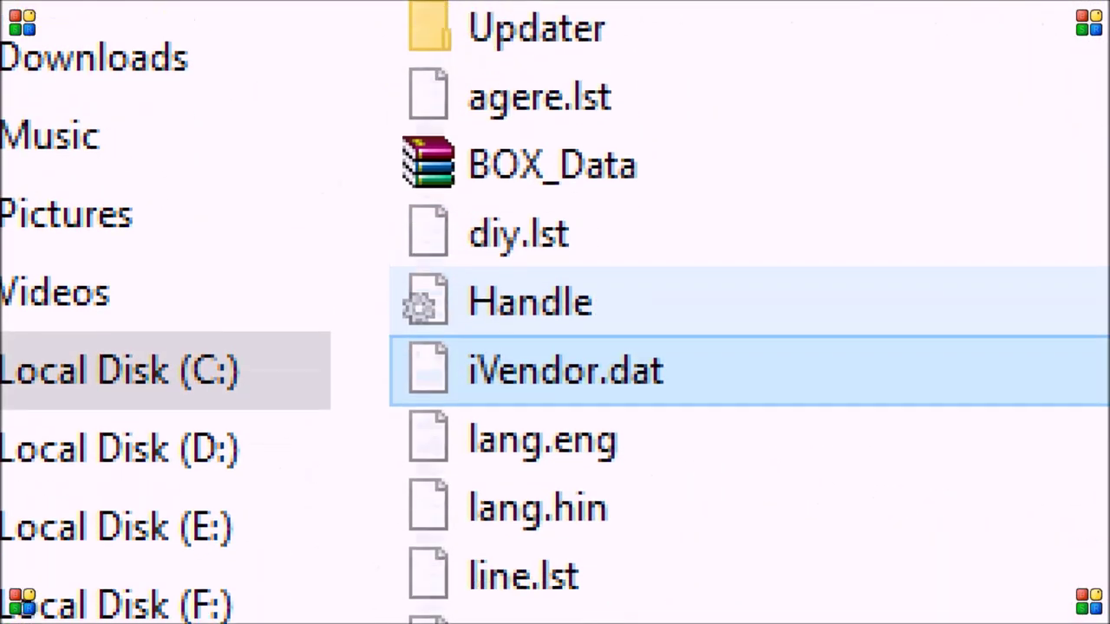
{"action": "left_click", "coordinate": [531, 302]}
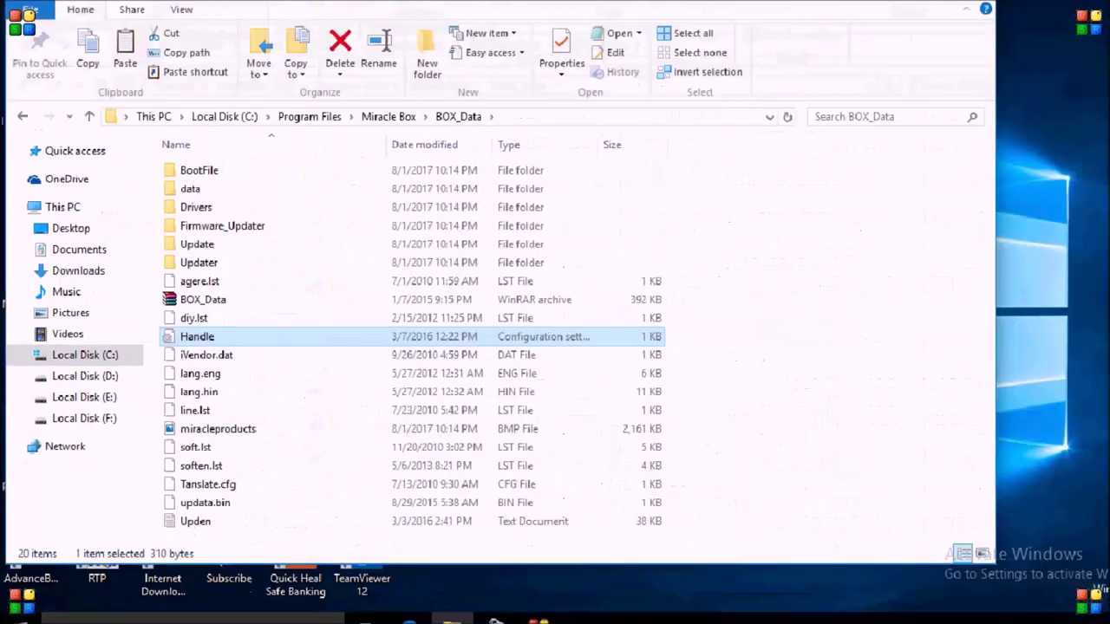
{"action": "key", "text": "Return"}
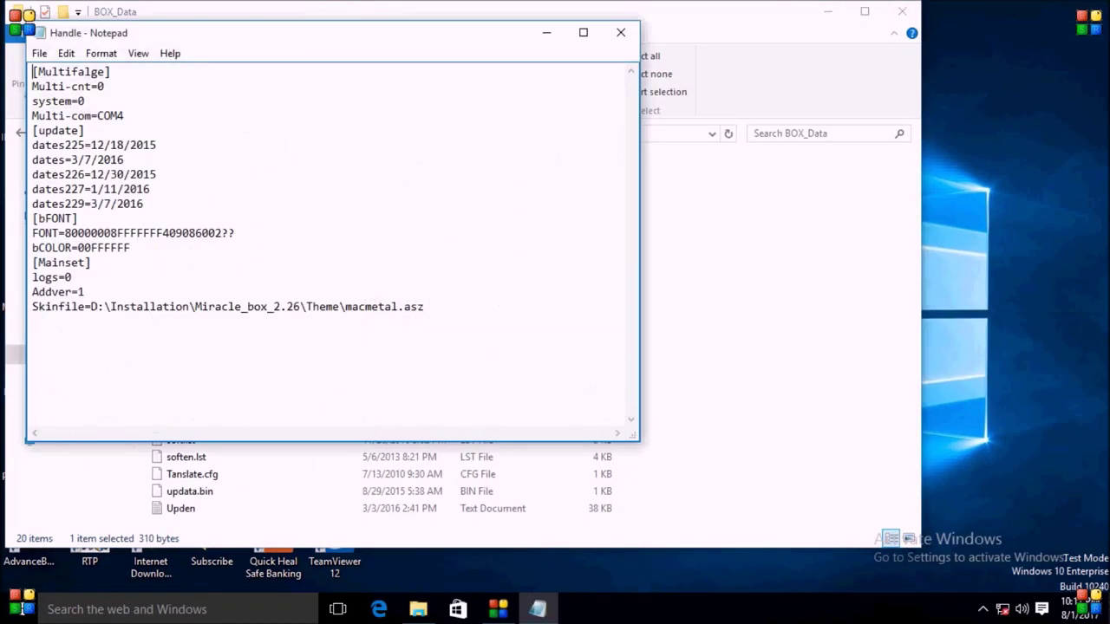
Step: Change the year to 2018 in the dates229, dates227 and dates226 entries of the Handle file
{"action": "left_click", "coordinate": [145, 203]}
{"action": "key", "text": "BackSpace"}
{"action": "type", "text": "8"}
{"action": "left_click", "coordinate": [151, 189]}
{"action": "key", "text": "BackSpace"}
{"action": "type", "text": "8"}
{"action": "left_click", "coordinate": [157, 174]}
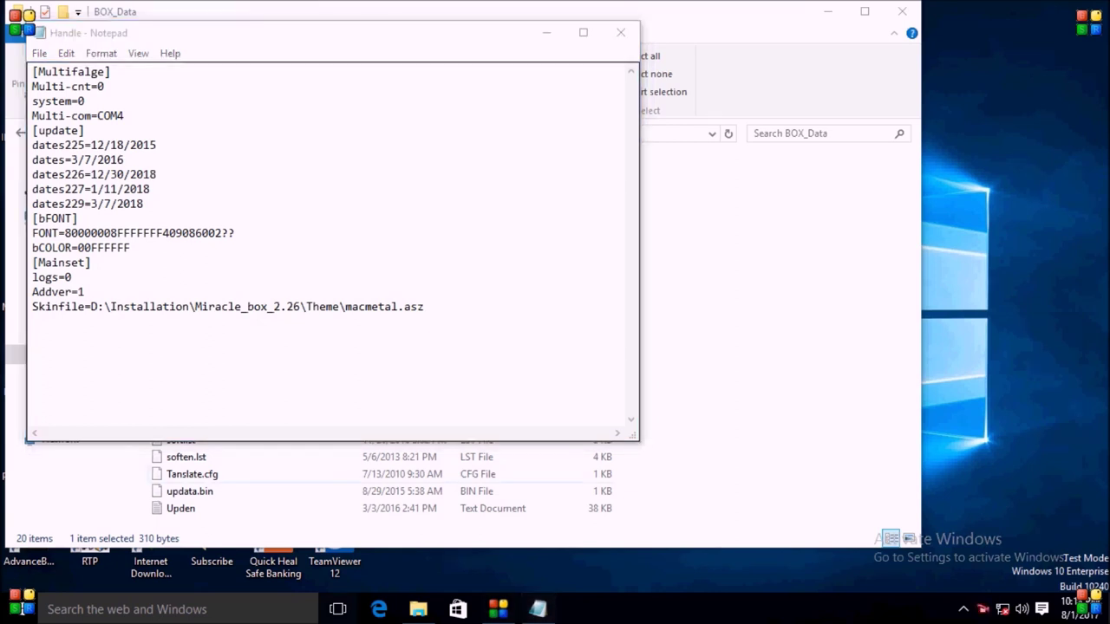
{"action": "left_click", "coordinate": [157, 174]}
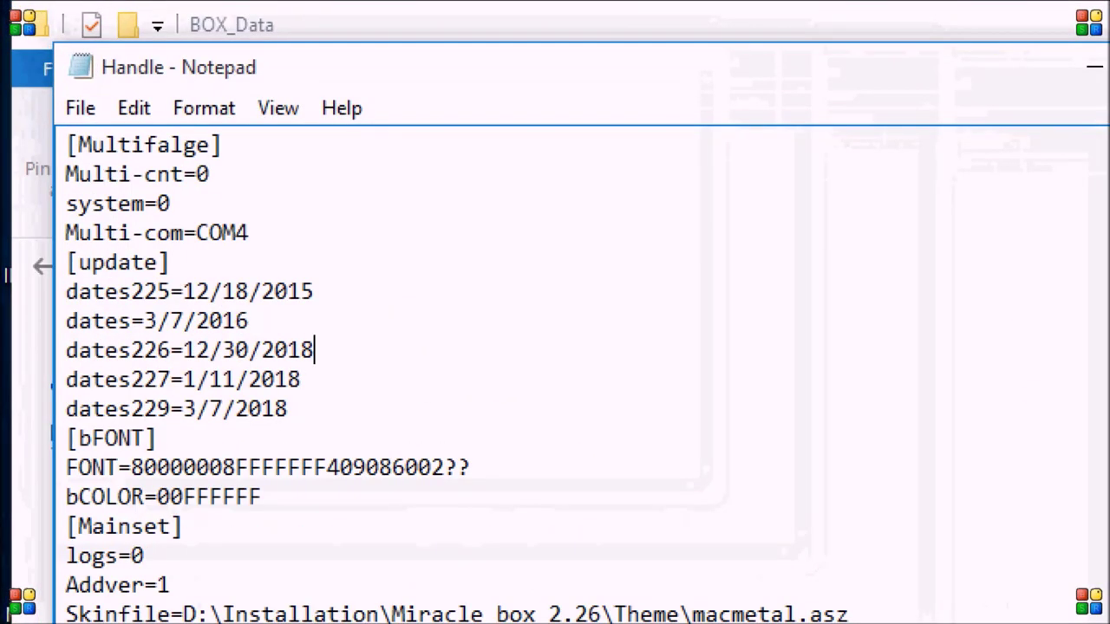
Step: Start saving the edited Handle file with the Save As command
{"action": "left_click", "coordinate": [81, 108]}
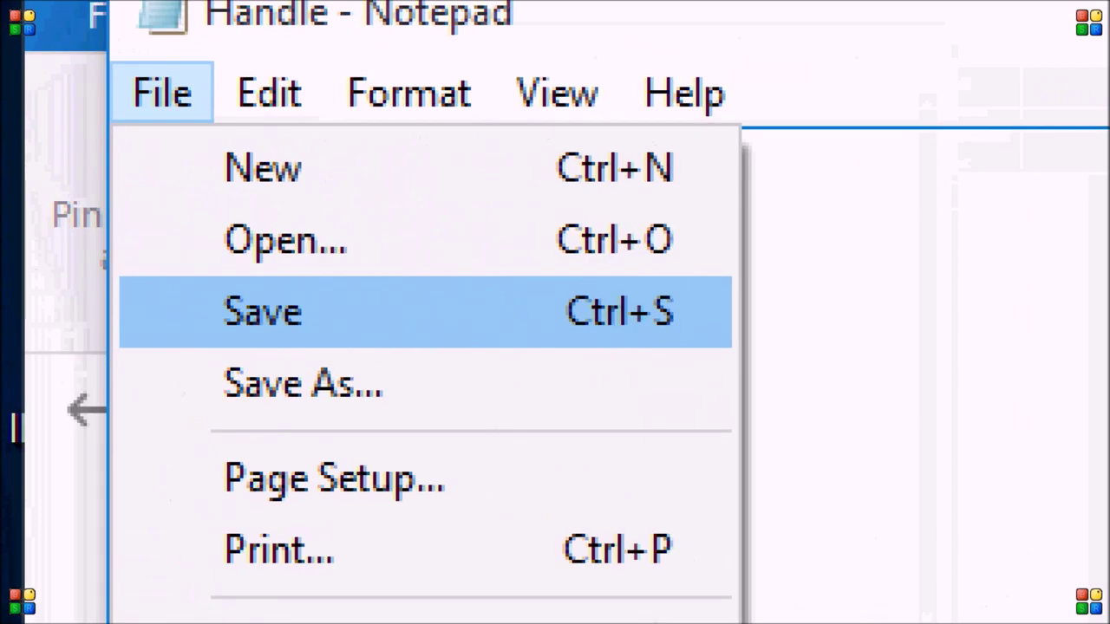
{"action": "key", "text": "Down"}
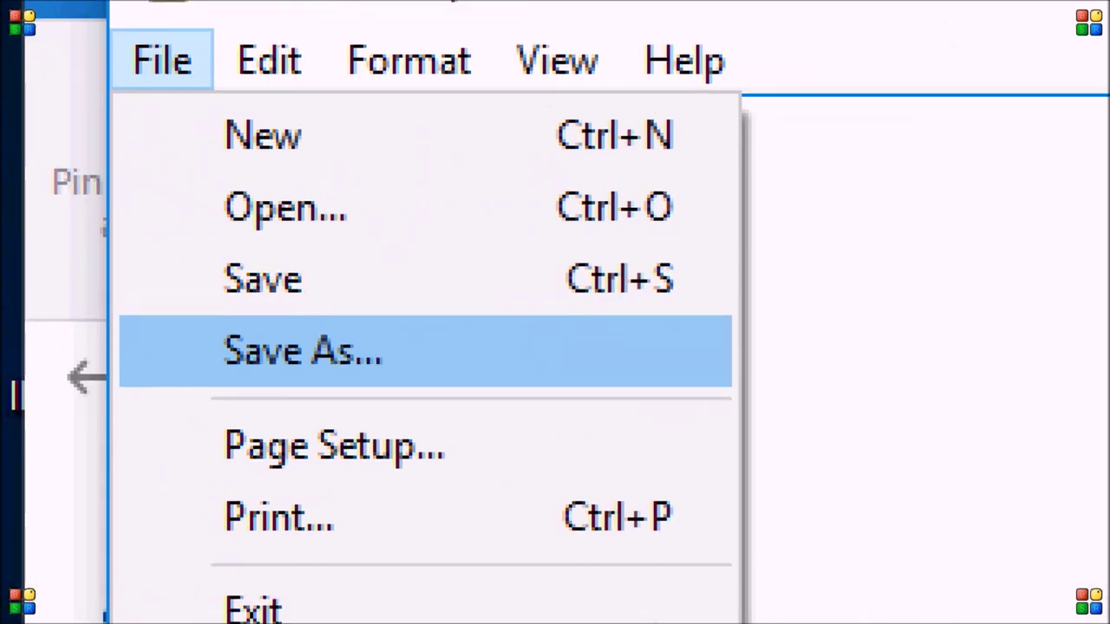